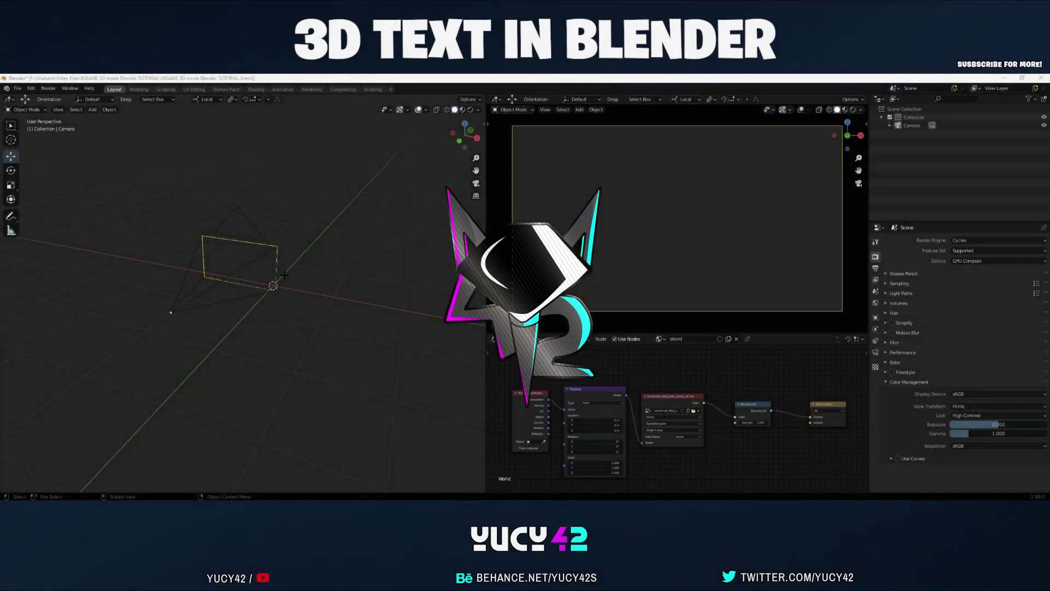
Step: Add a new text object at the world origin
{"action": "key", "text": "ctrl+KP_7"}
{"action": "key", "text": "KP_Decimal"}
{"action": "scroll", "coordinate": [263, 312], "scroll_direction": "down", "scroll_amount": 4}
{"action": "mouse_move", "coordinate": [262, 312]}
{"action": "middle_mouse_down"}
{"action": "mouse_move", "coordinate": [301, 305]}
{"action": "mouse_move", "coordinate": [253, 326]}
{"action": "middle_mouse_up"}
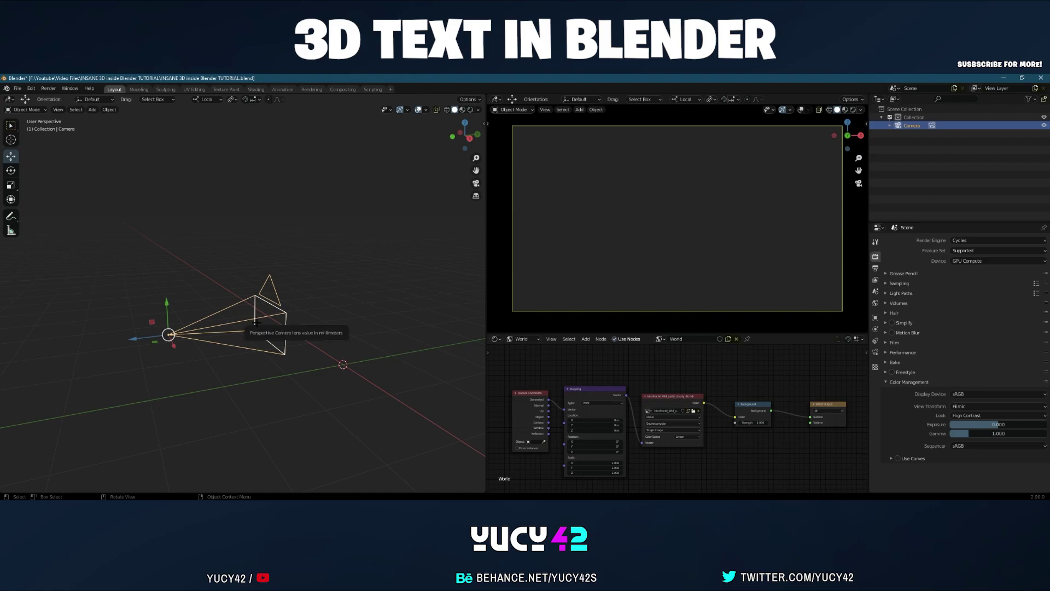
{"action": "middle_click_drag", "start_coordinate": [347, 322], "coordinate": [312, 314], "text": "shift"}
{"action": "scroll", "coordinate": [311, 314], "scroll_direction": "down", "scroll_amount": 2}
{"action": "middle_click_drag", "start_coordinate": [218, 313], "coordinate": [277, 319]}
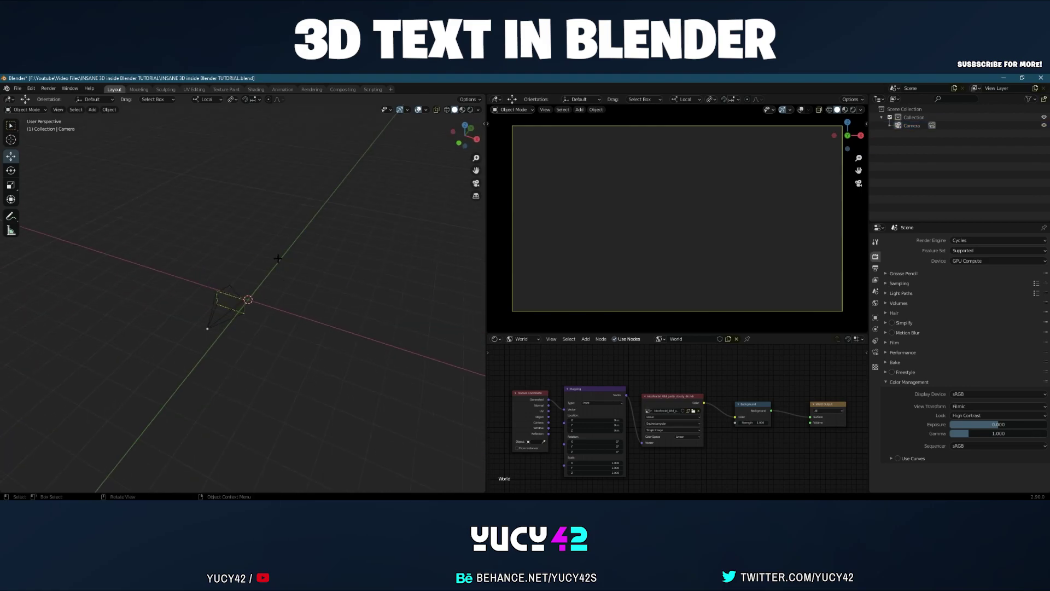
{"action": "scroll", "coordinate": [275, 250], "scroll_direction": "up", "scroll_amount": 4}
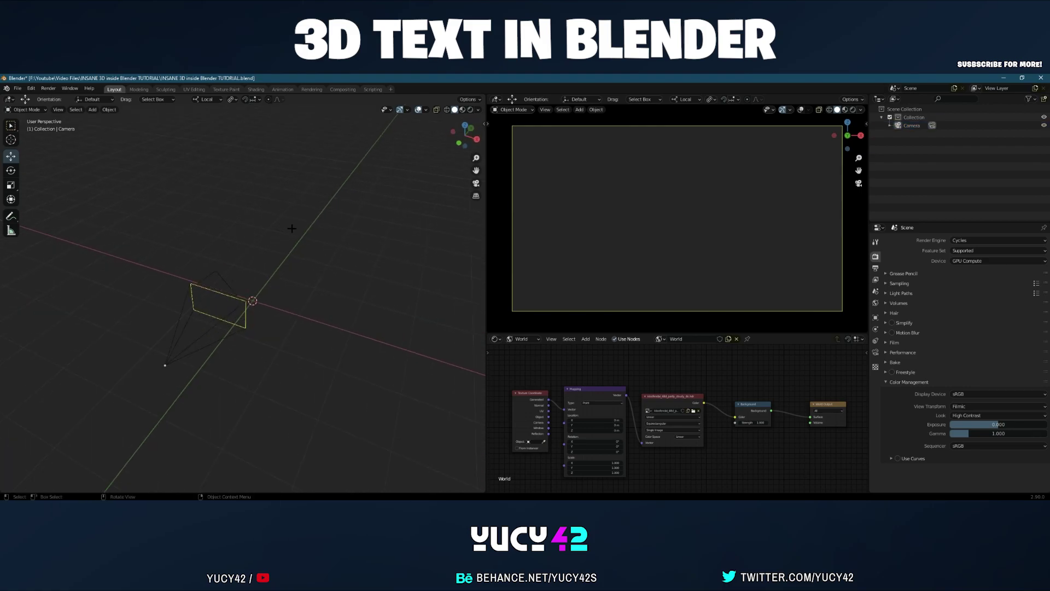
{"action": "key", "text": "shift+a"}
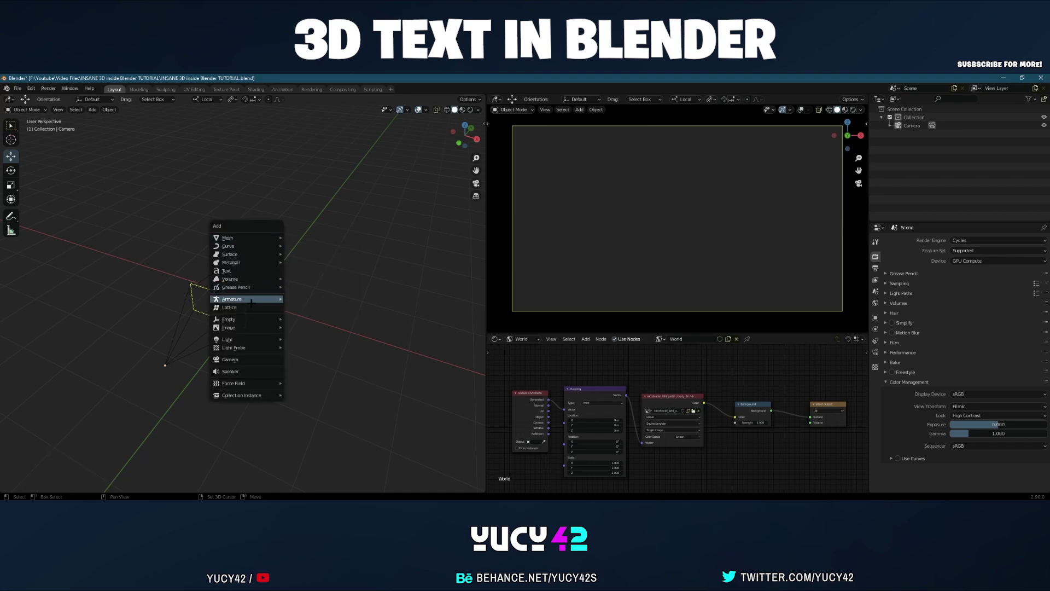
{"action": "mouse_move", "coordinate": [249, 324]}
{"action": "left_click", "coordinate": [252, 270]}
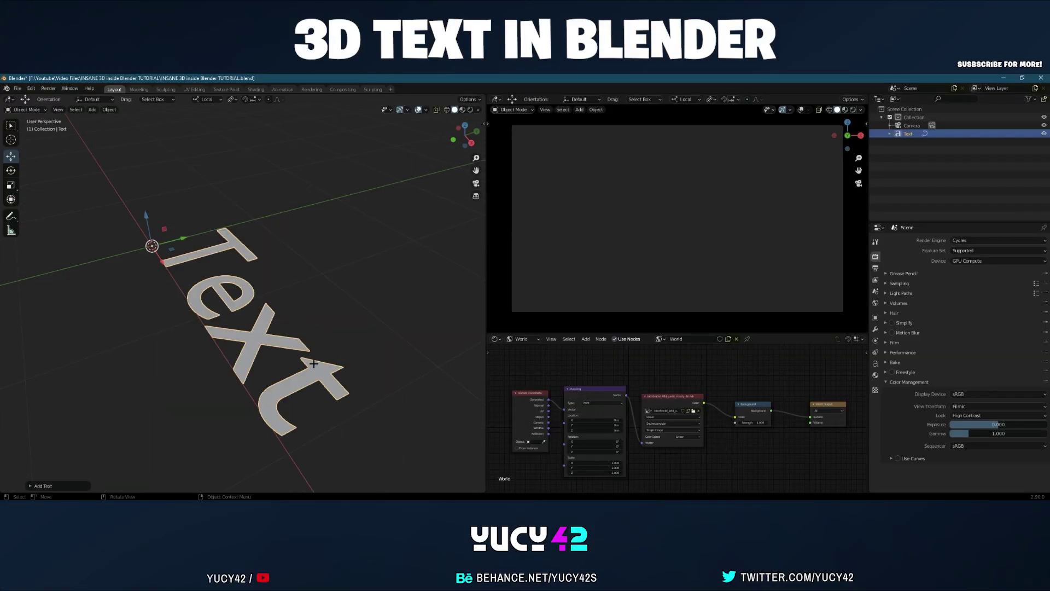
Step: Rotate the text about its local X axis so it stands upright facing the camera
{"action": "middle_click_drag", "start_coordinate": [313, 363], "coordinate": [147, 265]}
{"action": "left_click", "coordinate": [12, 171]}
{"action": "middle_click_drag", "start_coordinate": [246, 276], "coordinate": [252, 263]}
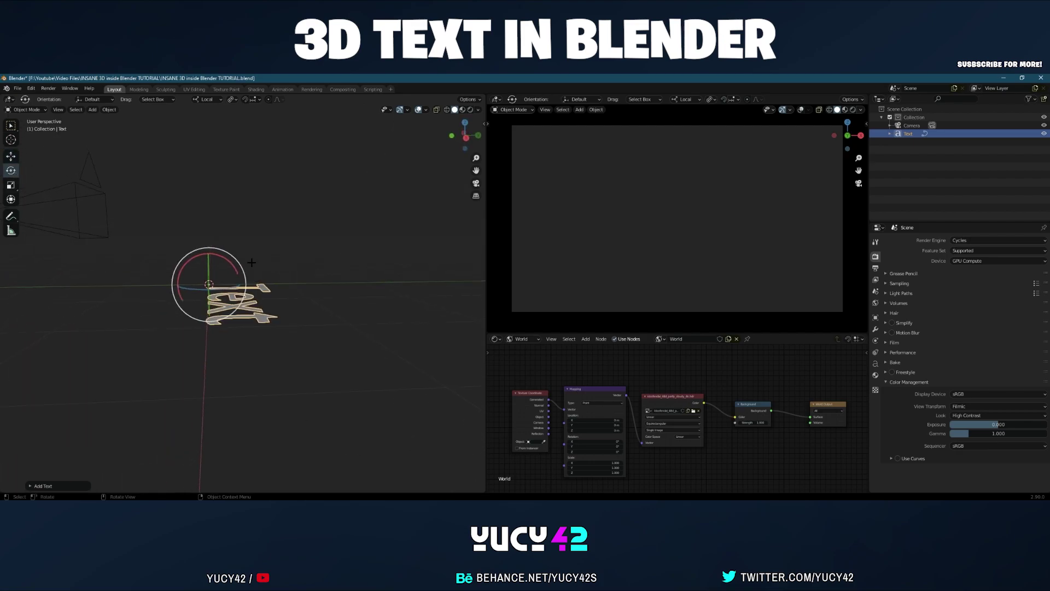
{"action": "left_click_drag", "start_coordinate": [229, 262], "coordinate": [188, 263]}
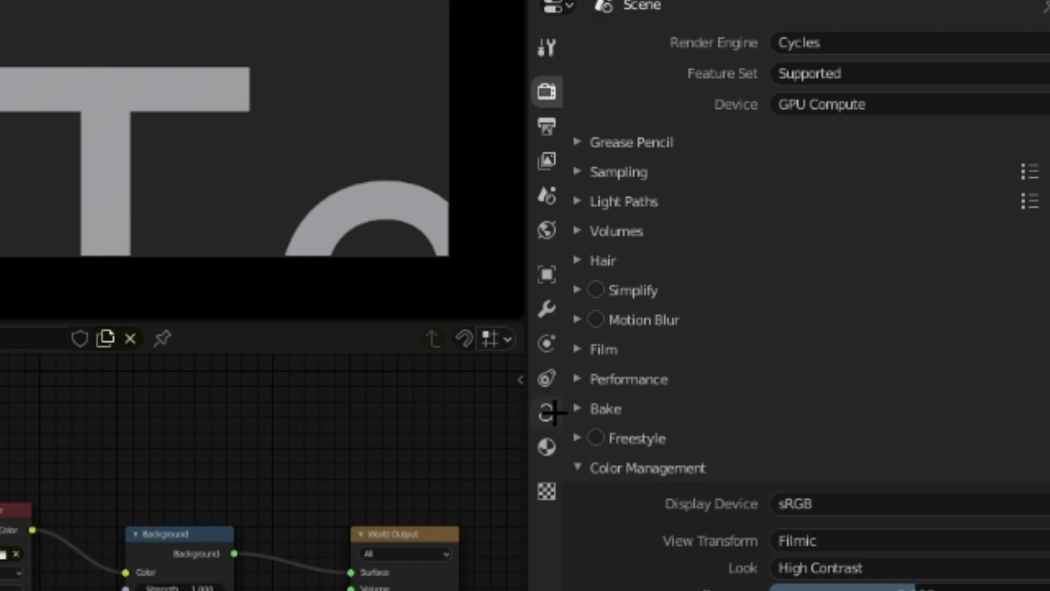
Step: Set the text's horizontal paragraph alignment to Center
{"action": "left_click", "coordinate": [550, 411]}
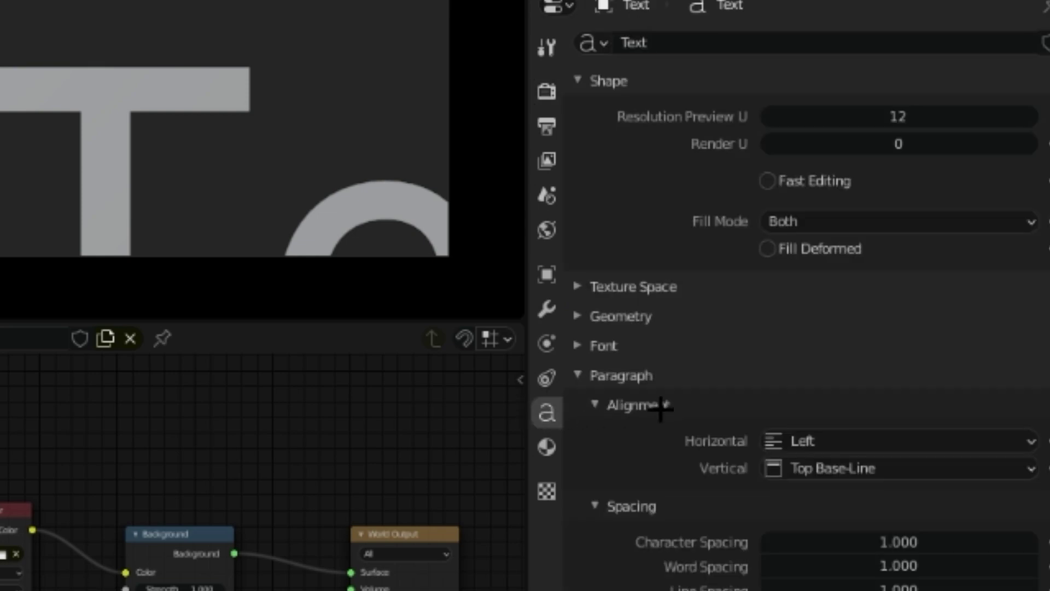
{"action": "left_click", "coordinate": [854, 441]}
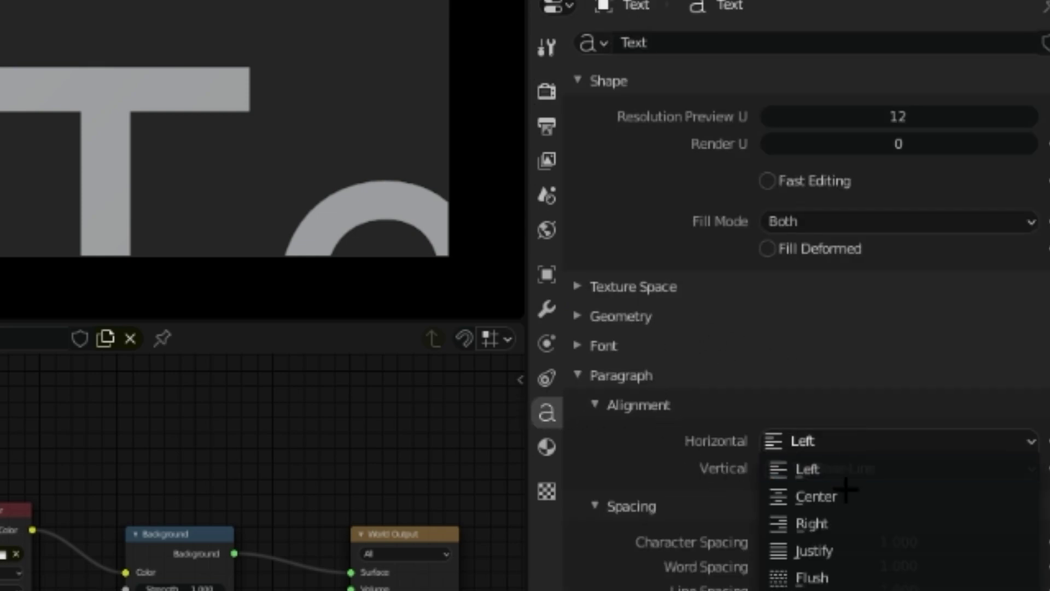
{"action": "left_click", "coordinate": [845, 491]}
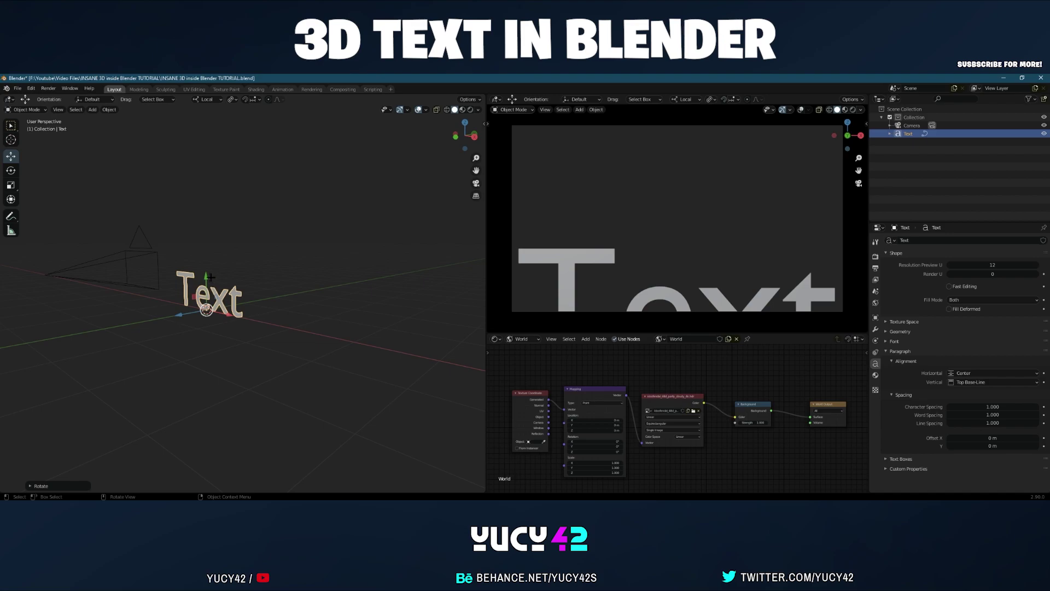
Step: Raise the text above the origin and pull the camera back until the whole word fits the camera frame
{"action": "left_click_drag", "start_coordinate": [207, 276], "coordinate": [208, 253]}
{"action": "scroll", "coordinate": [184, 271], "scroll_direction": "down", "scroll_amount": 2}
{"action": "left_click", "coordinate": [147, 276]}
{"action": "left_click_drag", "start_coordinate": [85, 288], "coordinate": [64, 295]}
{"action": "middle_click_drag", "start_coordinate": [200, 317], "coordinate": [222, 333]}
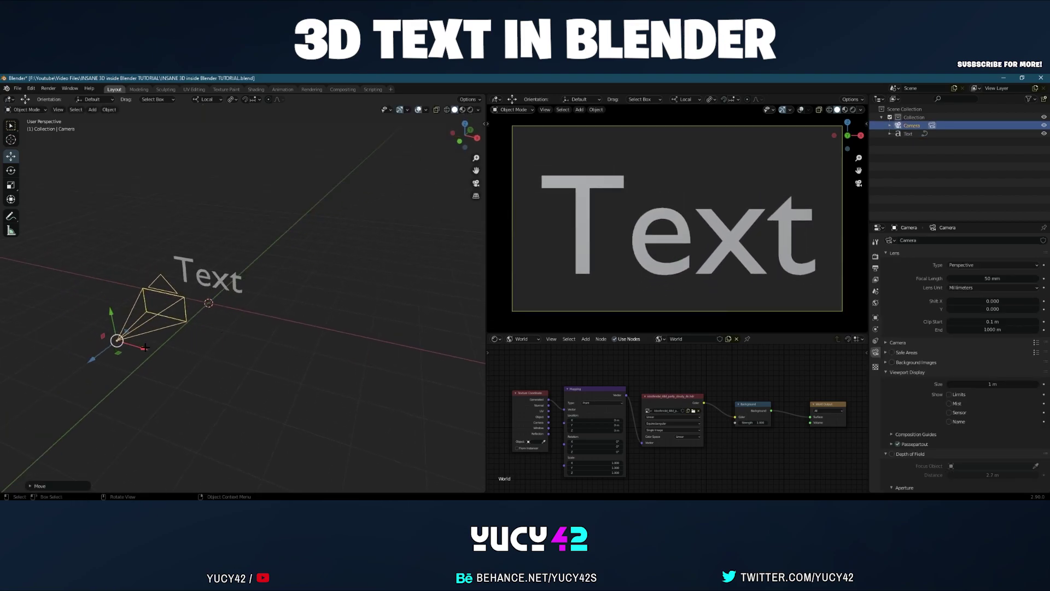
Step: Replace the text object's default wording with NAME
{"action": "left_click", "coordinate": [207, 287]}
{"action": "key", "text": "KP_Decimal"}
{"action": "middle_click_drag", "start_coordinate": [257, 307], "coordinate": [335, 292]}
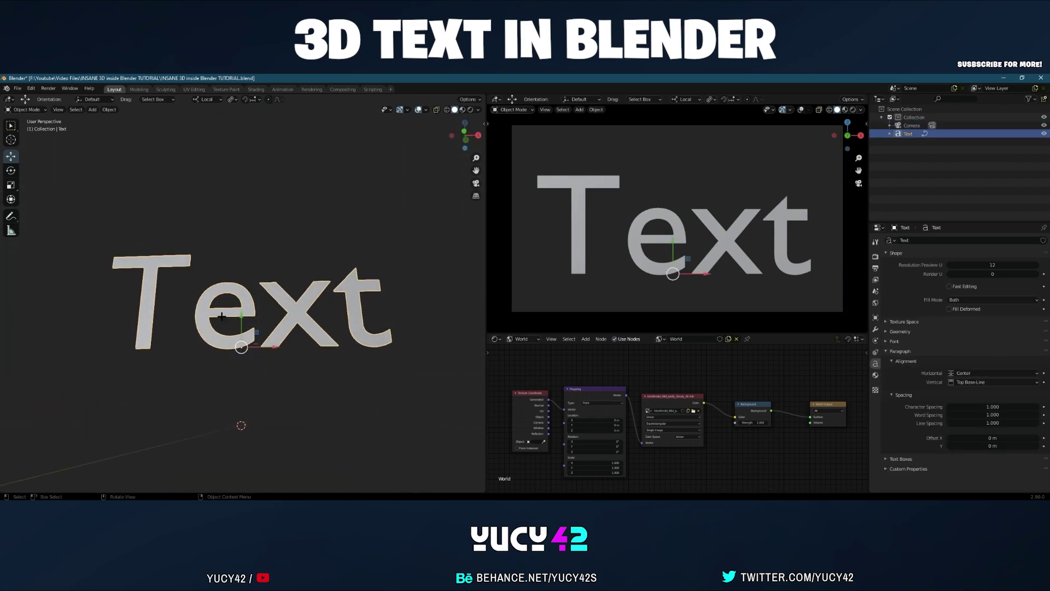
{"action": "key", "text": "Tab"}
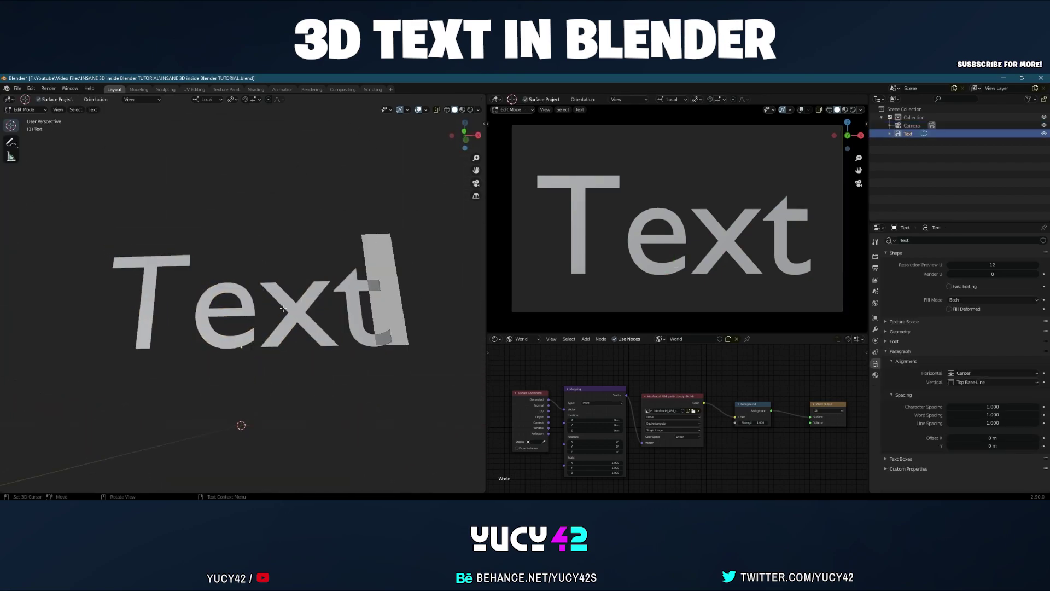
{"action": "key", "text": "BackSpace"}
{"action": "key", "text": "BackSpace"}
{"action": "key", "text": "BackSpace"}
{"action": "key", "text": "BackSpace"}
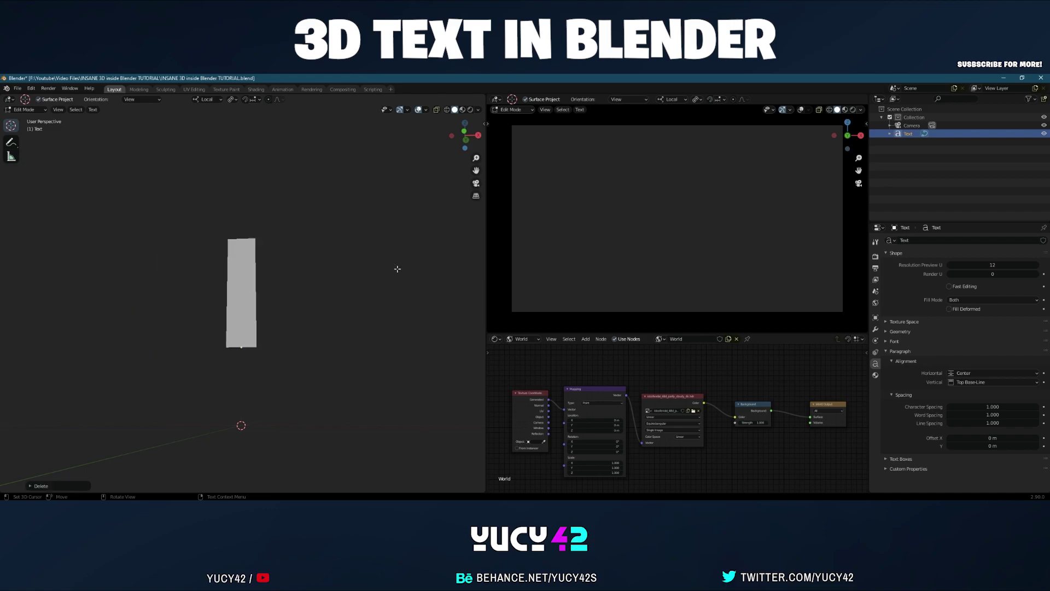
{"action": "type", "text": "NAME"}
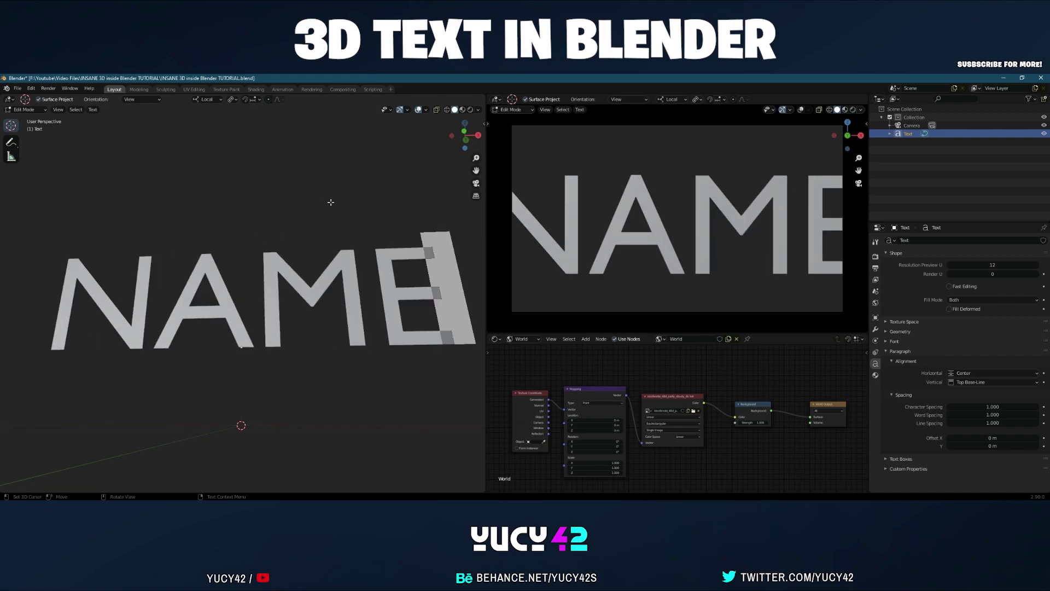
{"action": "key", "text": "Tab"}
Step: Move the camera farther back so the full word NAME fits inside its frame
{"action": "scroll", "coordinate": [344, 206], "scroll_direction": "down", "scroll_amount": 6}
{"action": "middle_click_drag", "start_coordinate": [363, 211], "coordinate": [285, 252]}
{"action": "left_click", "coordinate": [97, 323]}
{"action": "left_click_drag", "start_coordinate": [155, 315], "coordinate": [130, 319]}
{"action": "left_click_drag", "start_coordinate": [43, 327], "coordinate": [37, 329]}
{"action": "middle_click_drag", "start_coordinate": [197, 311], "coordinate": [209, 323]}
Step: Give the NAME text thickness with a geometry extrude of 0.1 m
{"action": "left_click", "coordinate": [262, 311]}
{"action": "key", "text": "grave"}
{"action": "left_click", "coordinate": [304, 332]}
{"action": "middle_click_drag", "start_coordinate": [298, 331], "coordinate": [418, 312]}
{"action": "middle_click_drag", "start_coordinate": [139, 314], "coordinate": [213, 303]}
{"action": "scroll", "coordinate": [293, 298], "scroll_direction": "down", "scroll_amount": 4}
{"action": "middle_click_drag", "start_coordinate": [372, 296], "coordinate": [306, 300]}
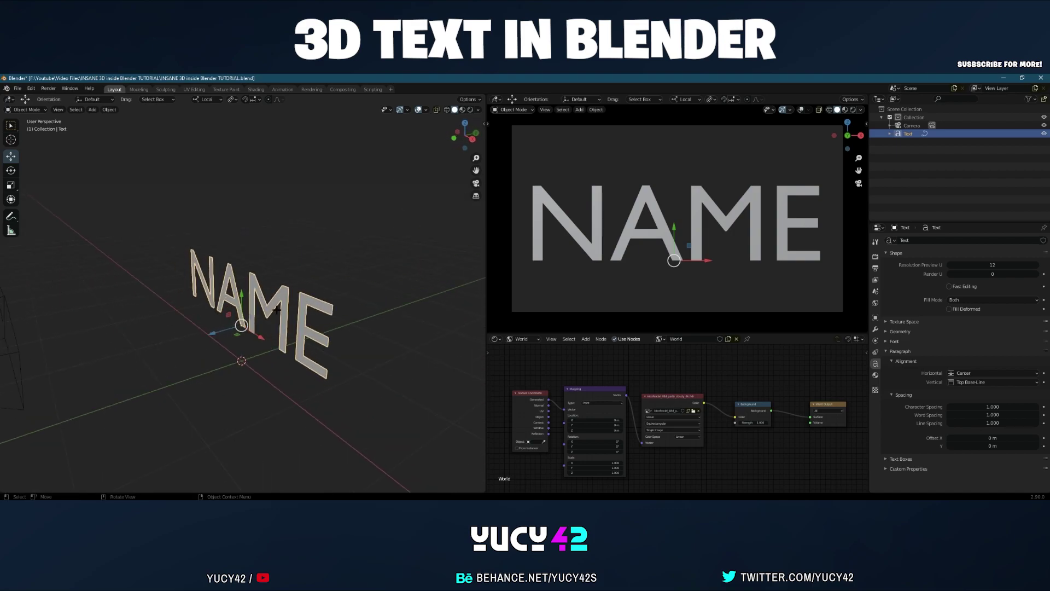
{"action": "left_click", "coordinate": [899, 331]}
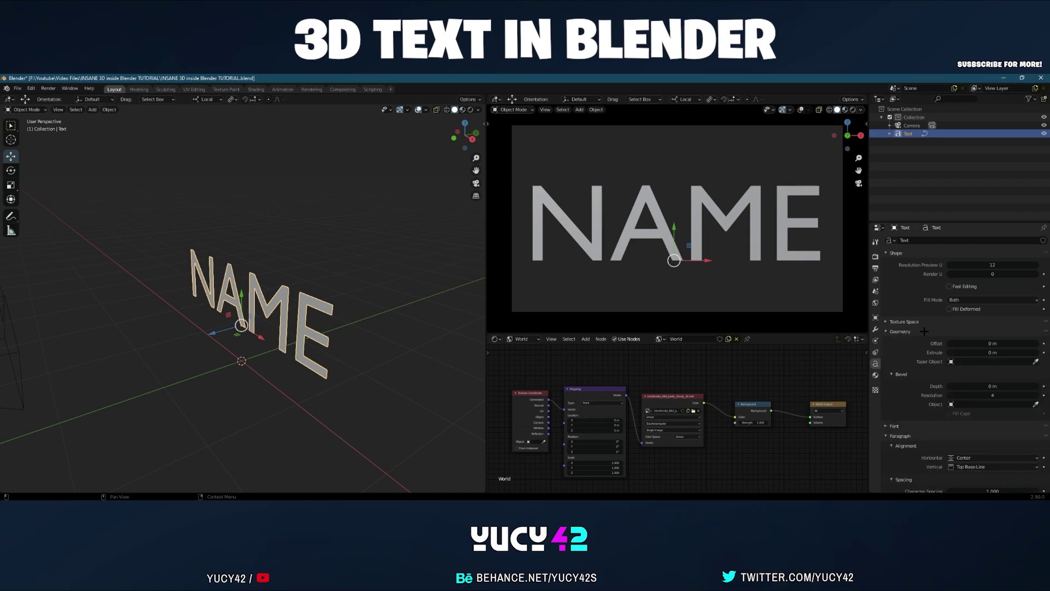
{"action": "middle_click_drag", "start_coordinate": [391, 316], "coordinate": [358, 304]}
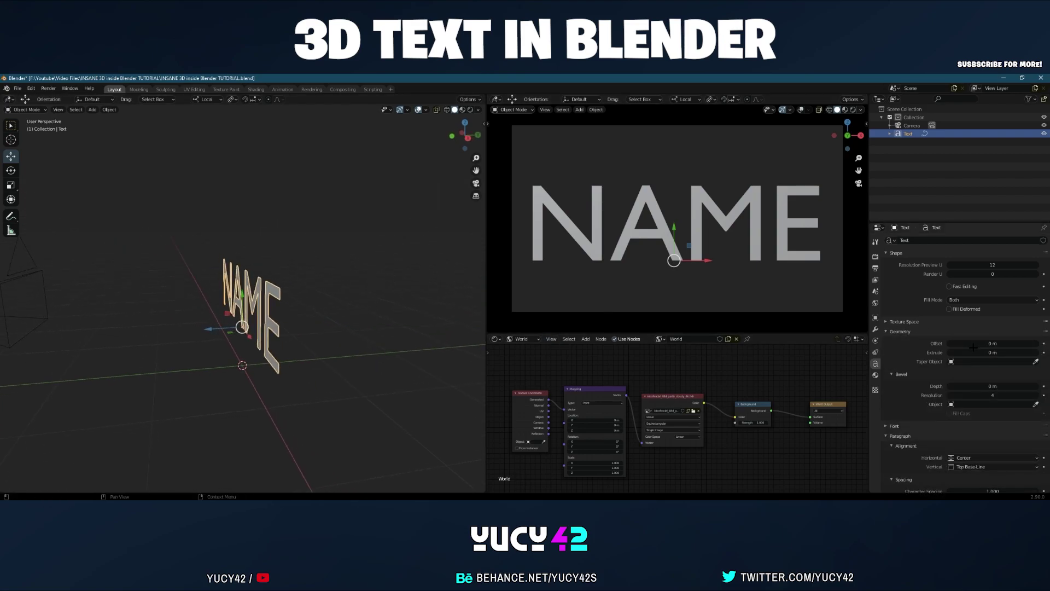
{"action": "left_click_drag", "start_coordinate": [993, 352], "coordinate": [992, 353]}
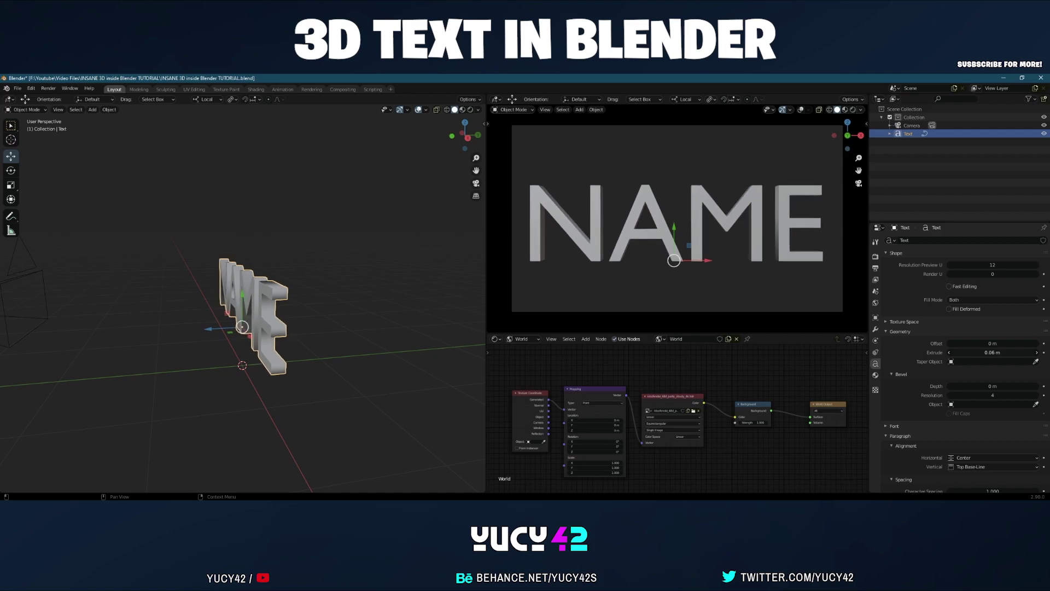
{"action": "middle_click_drag", "start_coordinate": [263, 311], "coordinate": [227, 307]}
{"action": "scroll", "coordinate": [234, 307], "scroll_direction": "up", "scroll_amount": 3}
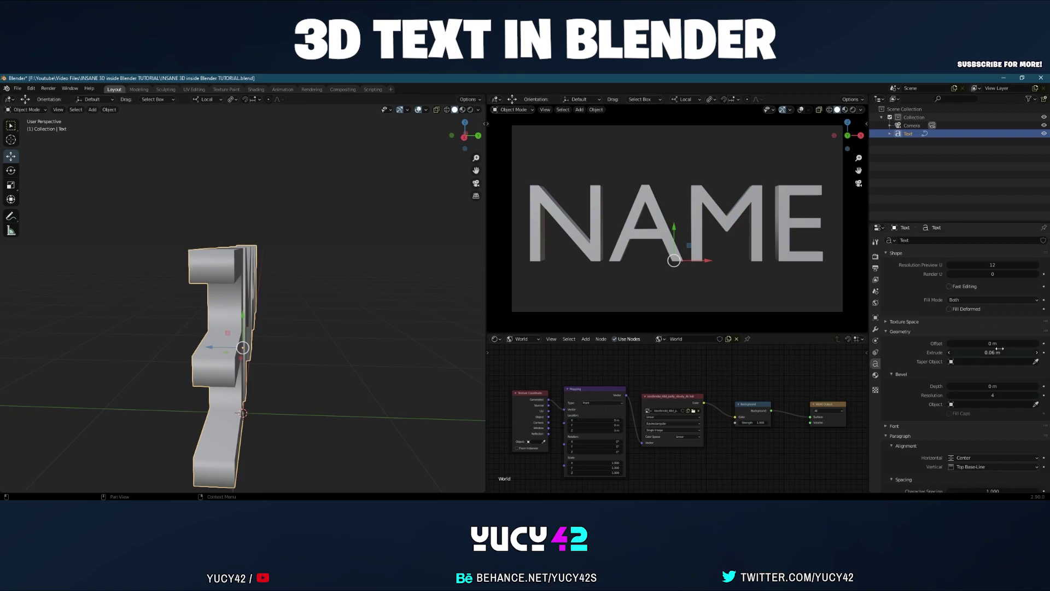
{"action": "left_click_drag", "start_coordinate": [993, 352], "coordinate": [1000, 352]}
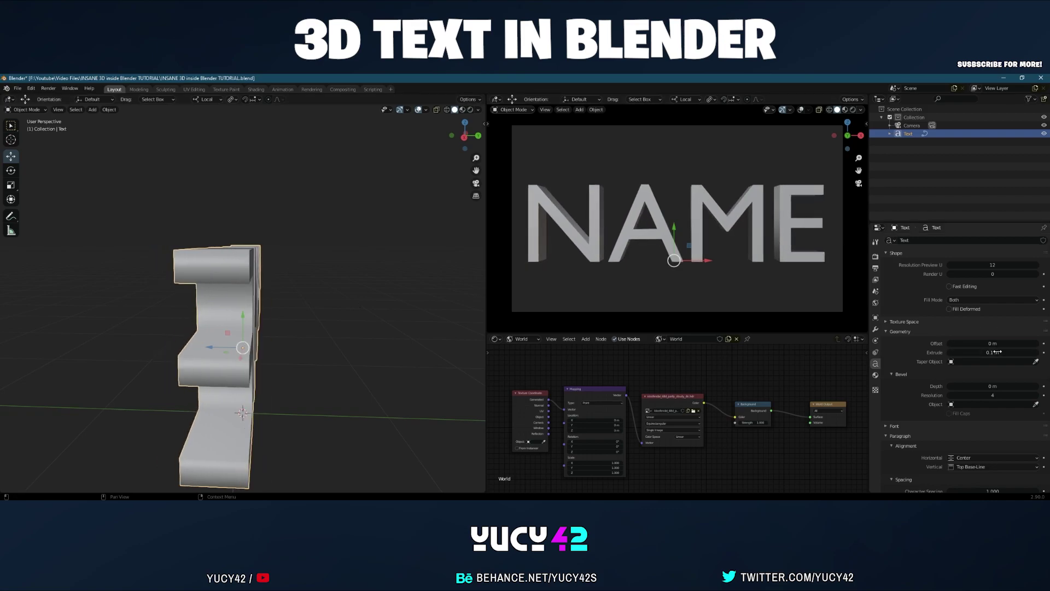
Step: Round the edges of the NAME text with a bevel depth of 0.02 m and resolution 14
{"action": "scroll", "coordinate": [268, 252], "scroll_direction": "down", "scroll_amount": 2}
{"action": "middle_click_drag", "start_coordinate": [267, 249], "coordinate": [306, 296]}
{"action": "left_click", "coordinate": [356, 271]}
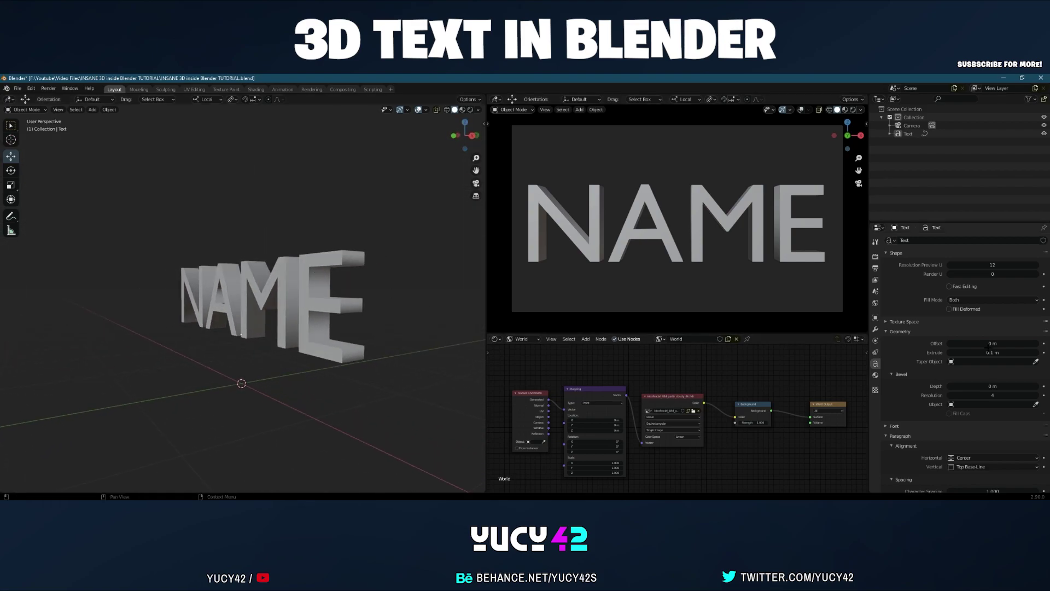
{"action": "scroll", "coordinate": [909, 347], "scroll_direction": "down", "scroll_amount": 2}
{"action": "scroll", "coordinate": [909, 347], "scroll_direction": "down", "scroll_amount": 2}
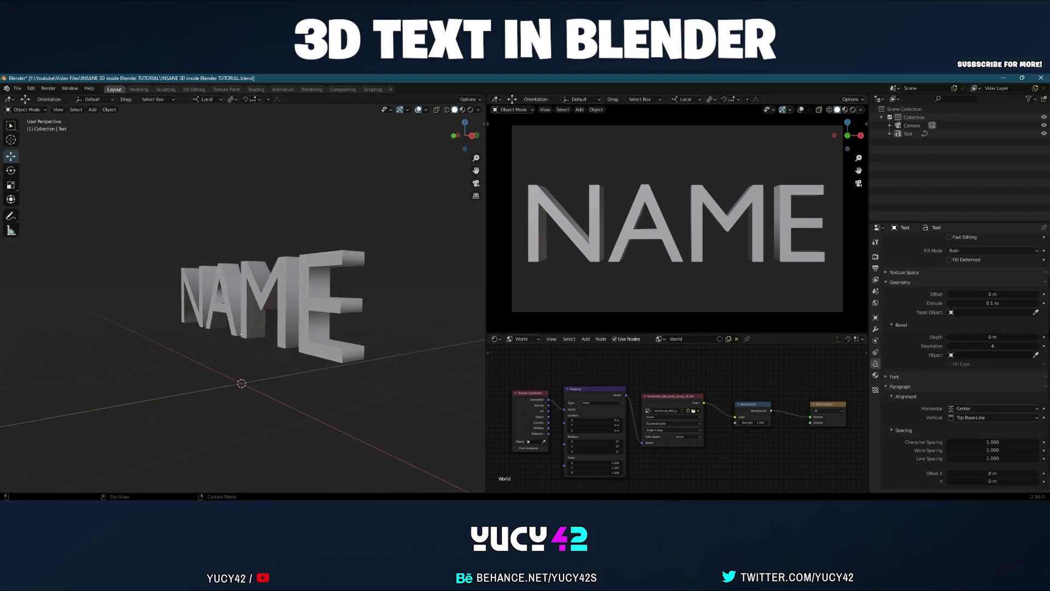
{"action": "mouse_move", "coordinate": [992, 337]}
{"action": "left_mouse_down"}
{"action": "mouse_move", "coordinate": [1012, 336]}
{"action": "mouse_move", "coordinate": [996, 337]}
{"action": "left_mouse_up"}
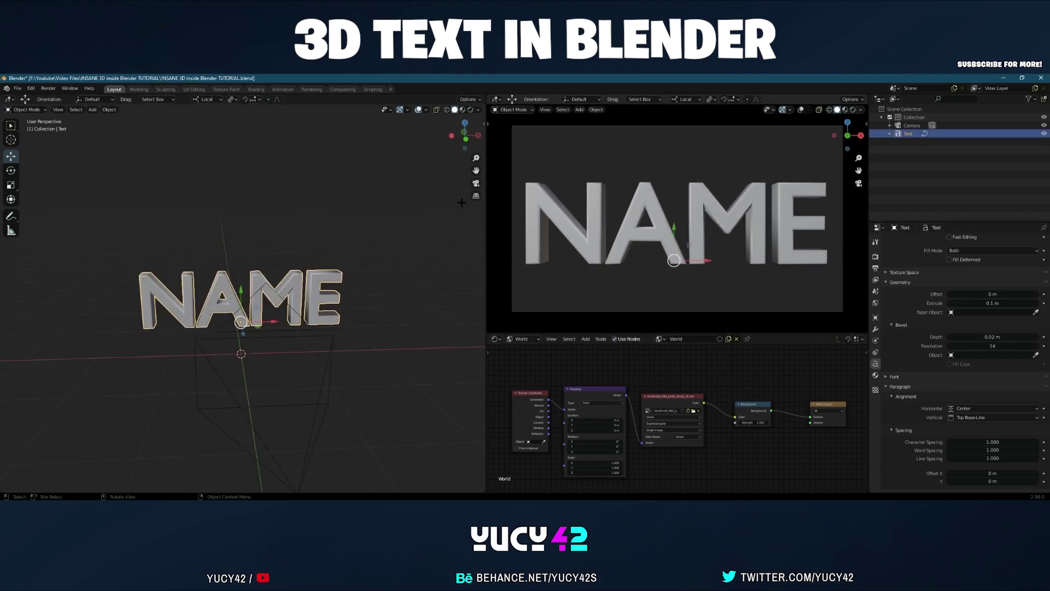
Step: Open the file browser for the text's regular font and display the font files as thumbnails
{"action": "scroll", "coordinate": [907, 345], "scroll_direction": "down", "scroll_amount": 1}
{"action": "left_click", "coordinate": [894, 360]}
{"action": "left_click", "coordinate": [1035, 373]}
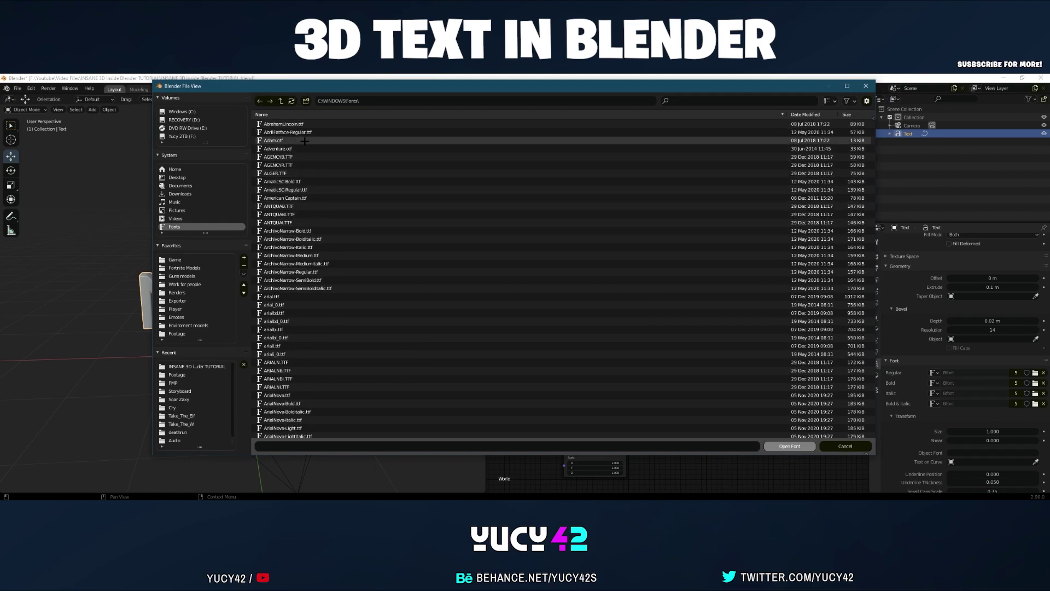
{"action": "left_click", "coordinate": [830, 101]}
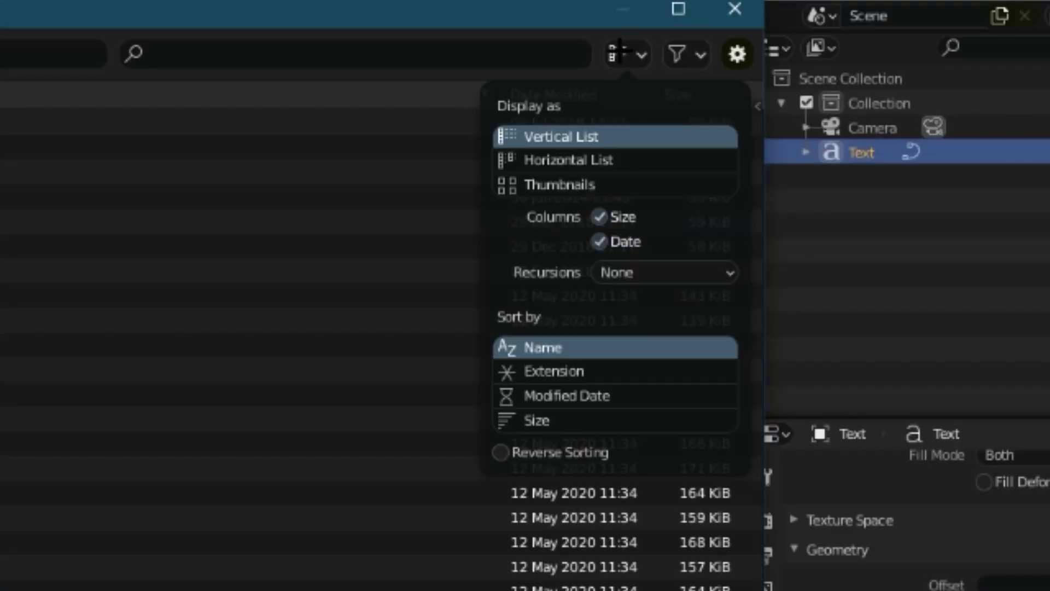
{"action": "left_click", "coordinate": [539, 184]}
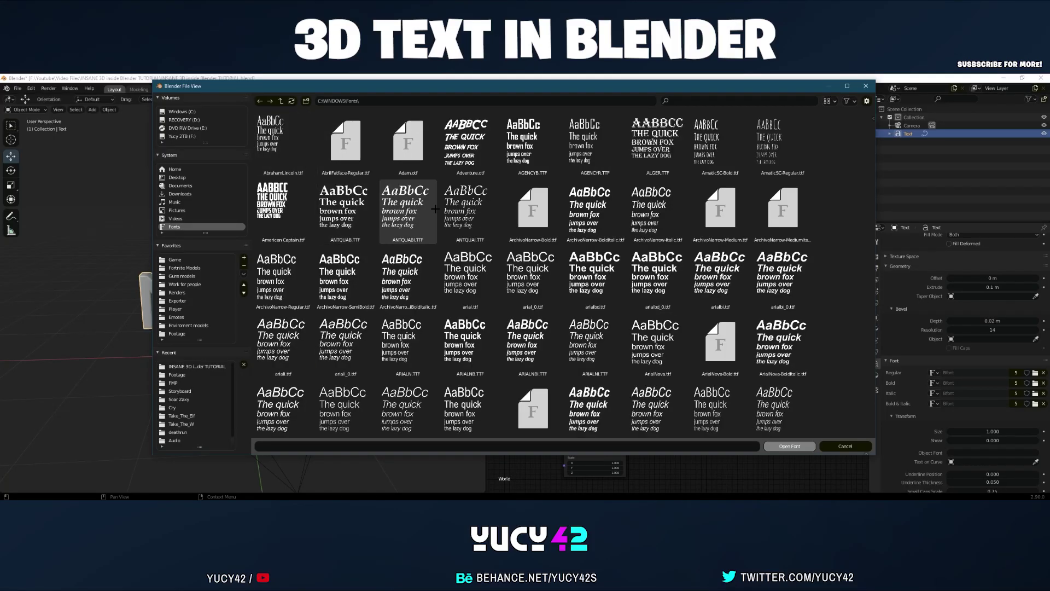
Step: Load BarlowCondensed-BlackItalic.ttf as the text's regular font
{"action": "scroll", "coordinate": [415, 182], "scroll_direction": "down", "scroll_amount": 6}
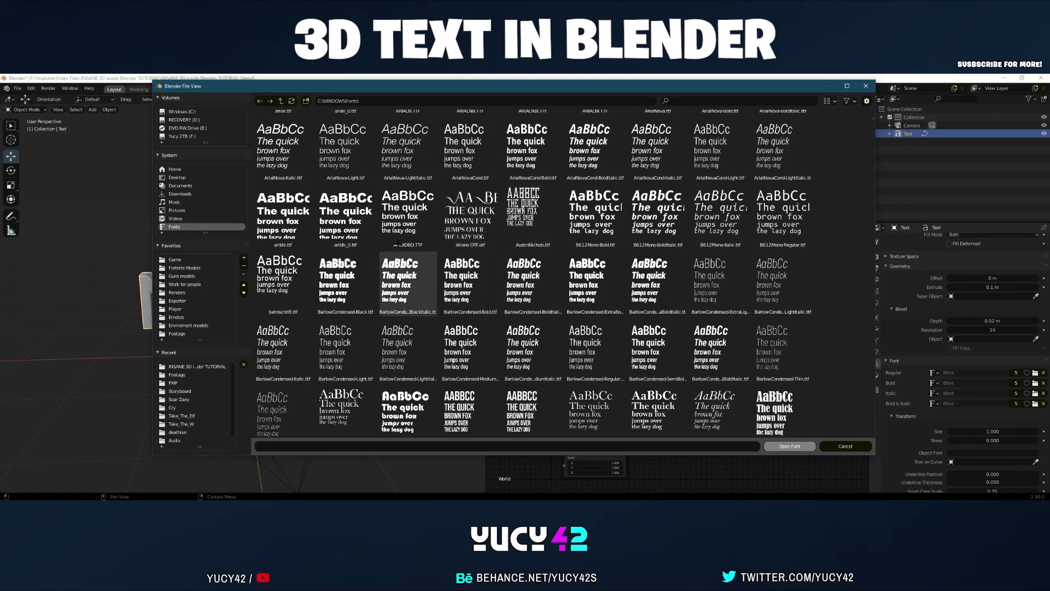
{"action": "scroll", "coordinate": [394, 243], "scroll_direction": "down", "scroll_amount": 3}
{"action": "scroll", "coordinate": [418, 231], "scroll_direction": "up", "scroll_amount": 2}
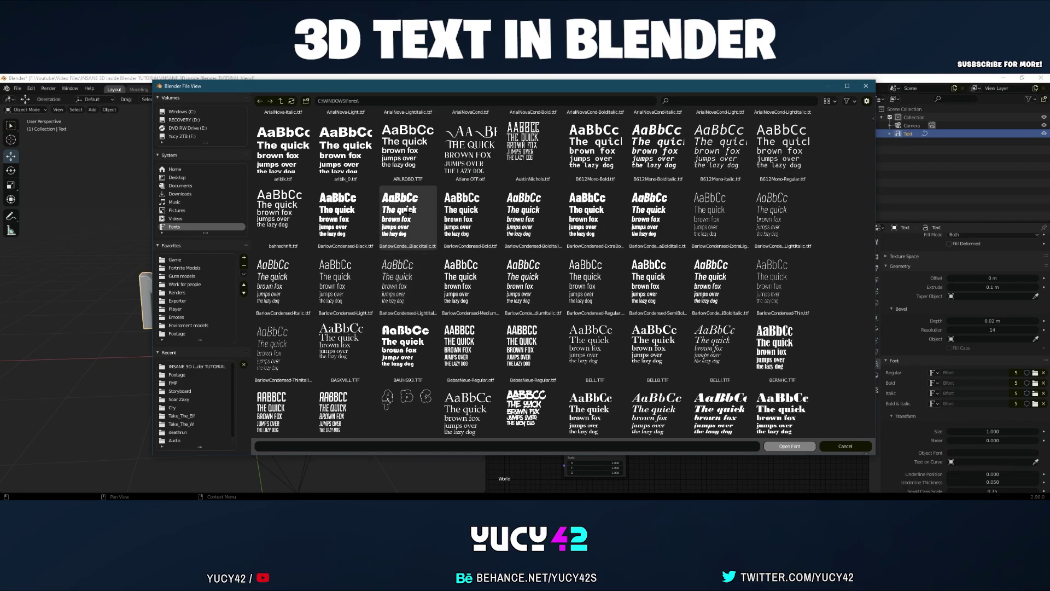
{"action": "left_click", "coordinate": [398, 211]}
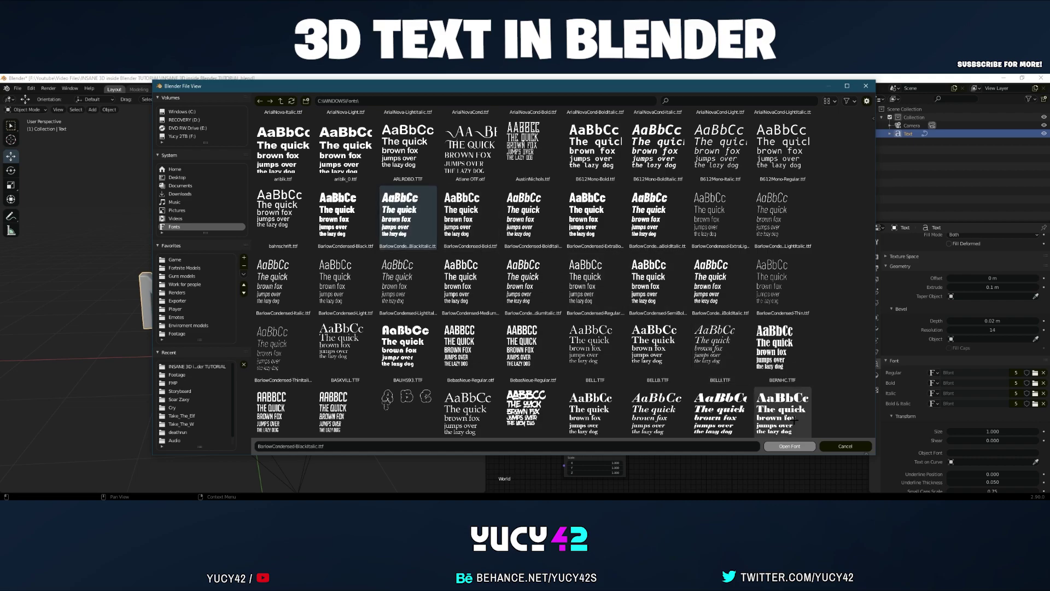
{"action": "left_click", "coordinate": [790, 446]}
Step: Examine the NAME text from several angles and review its font and paragraph settings
{"action": "scroll", "coordinate": [364, 291], "scroll_direction": "up", "scroll_amount": 3}
{"action": "middle_click_drag", "start_coordinate": [361, 312], "coordinate": [235, 285]}
{"action": "scroll", "coordinate": [235, 283], "scroll_direction": "down", "scroll_amount": 3}
{"action": "scroll", "coordinate": [236, 283], "scroll_direction": "down", "scroll_amount": 2}
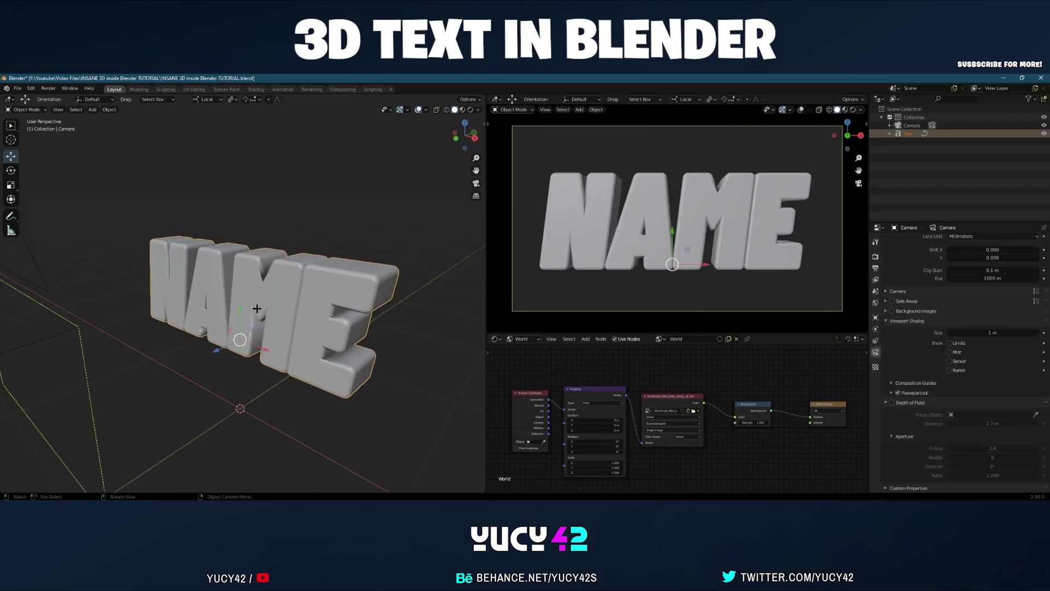
{"action": "middle_click_drag", "start_coordinate": [257, 307], "coordinate": [308, 283]}
{"action": "scroll", "coordinate": [309, 283], "scroll_direction": "down", "scroll_amount": 4}
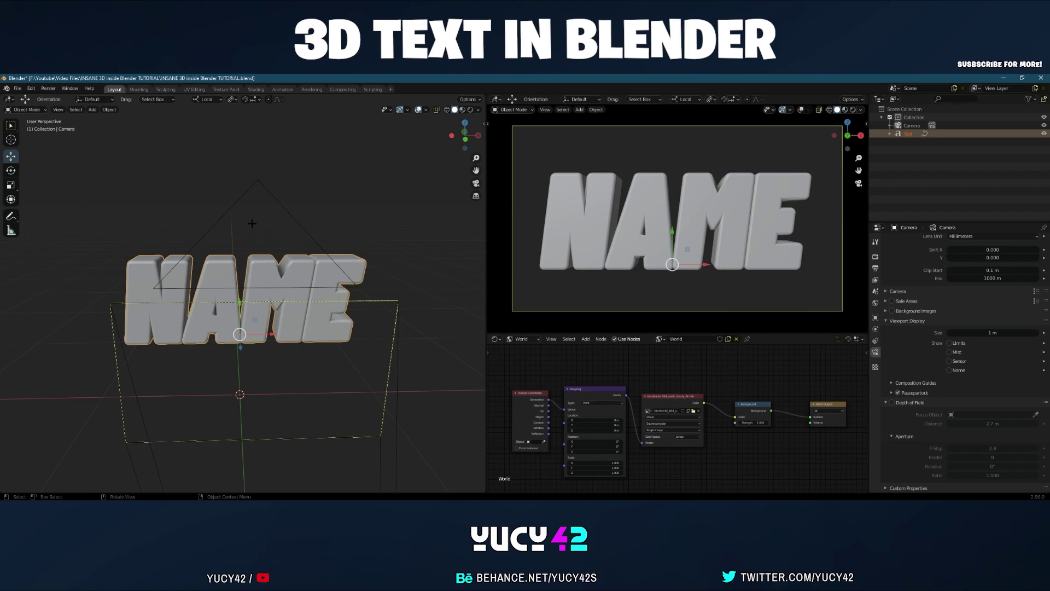
{"action": "middle_click_drag", "start_coordinate": [252, 223], "coordinate": [221, 240]}
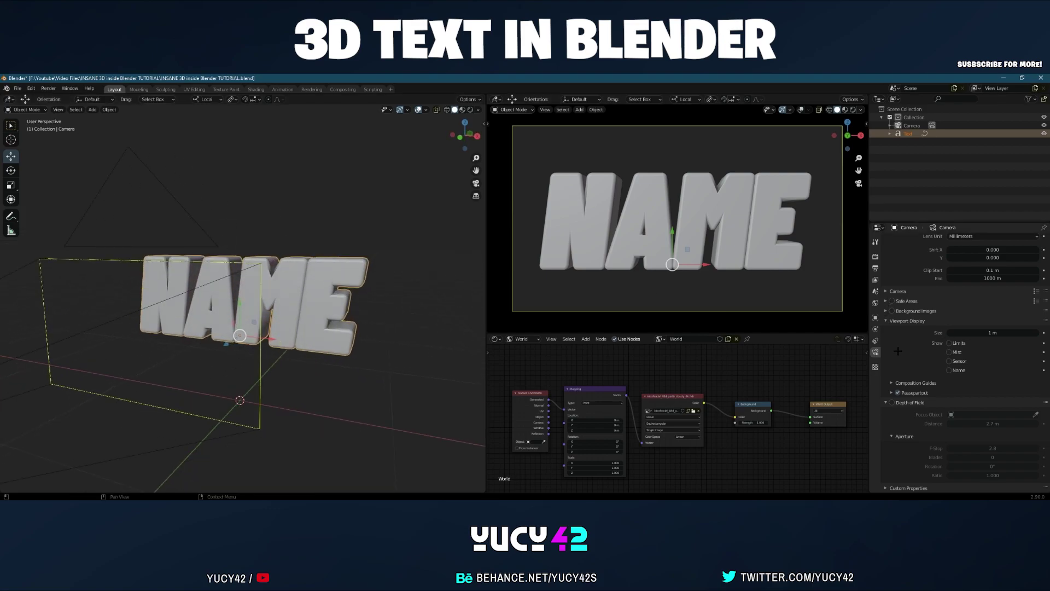
{"action": "left_click", "coordinate": [340, 309]}
{"action": "scroll", "coordinate": [904, 339], "scroll_direction": "down", "scroll_amount": 6}
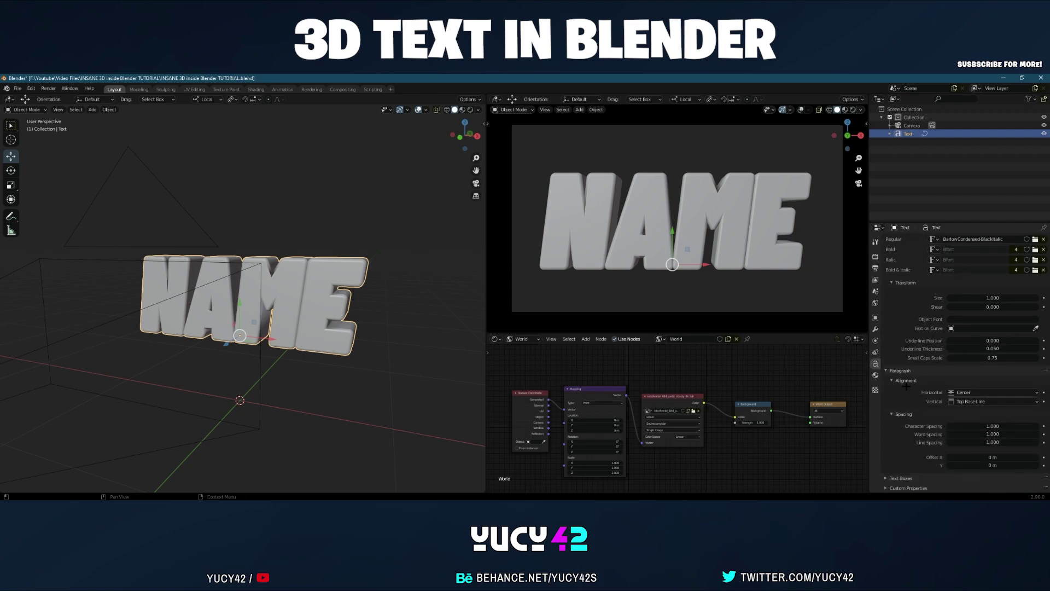
{"action": "left_click", "coordinate": [895, 371]}
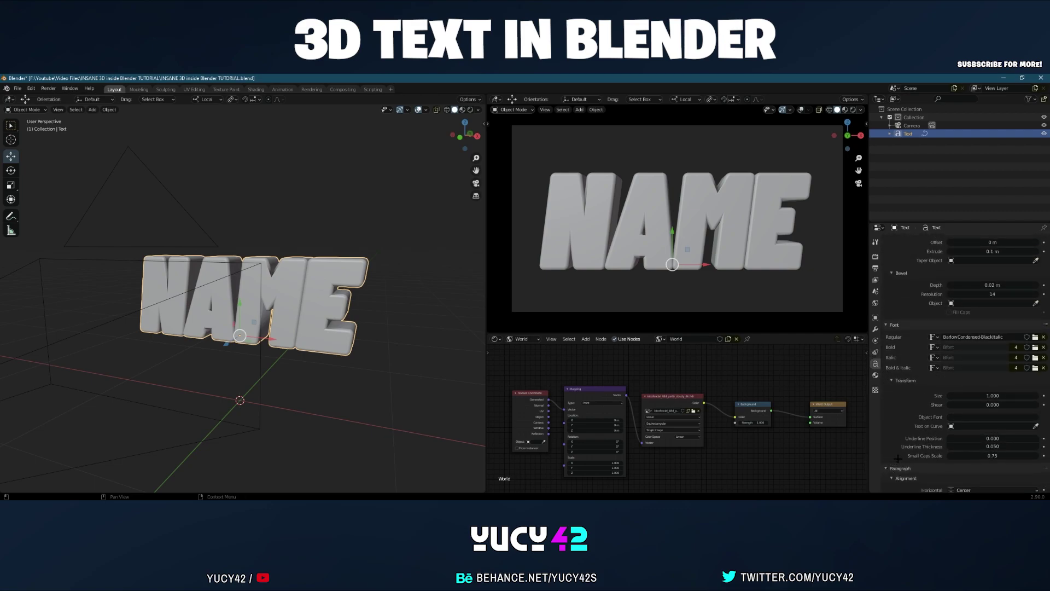
Step: Widen the text's character spacing to 1.300 and fit the wider NAME text in the camera view
{"action": "scroll", "coordinate": [897, 459], "scroll_direction": "down", "scroll_amount": 4}
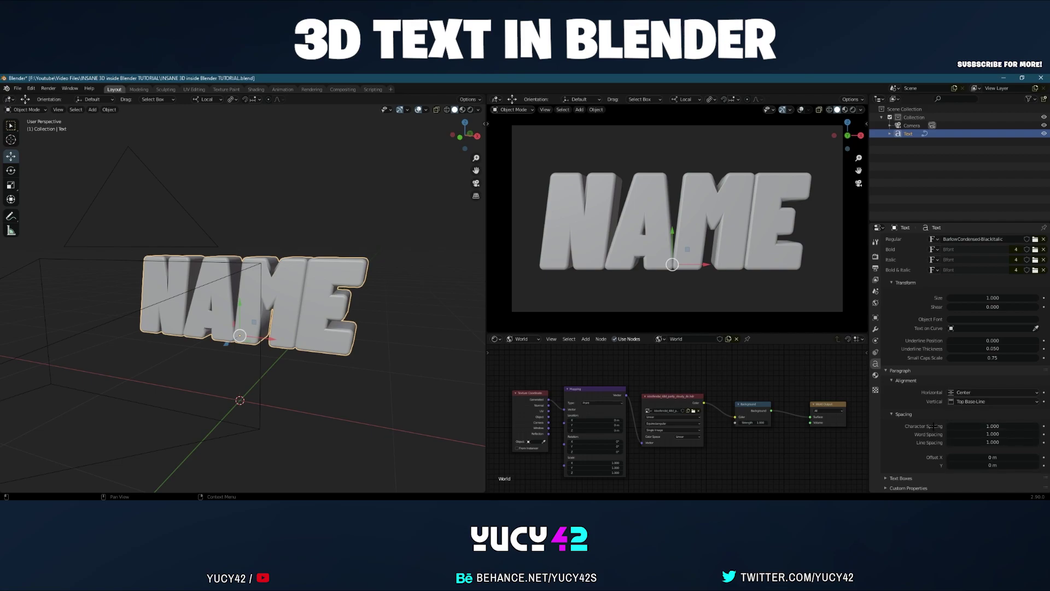
{"action": "left_click_drag", "start_coordinate": [993, 426], "coordinate": [1001, 426]}
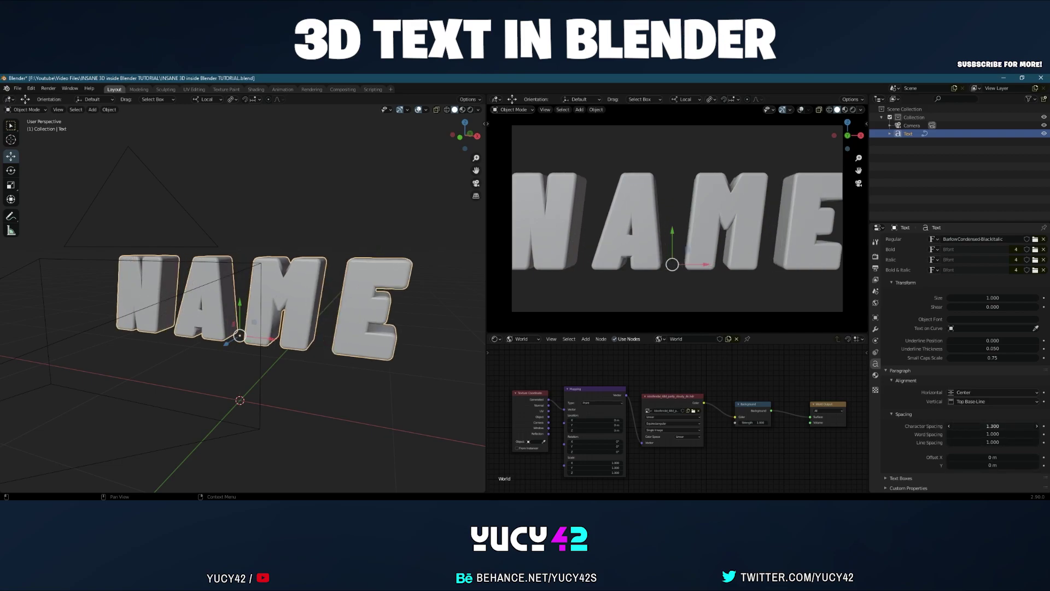
{"action": "scroll", "coordinate": [270, 307], "scroll_direction": "down", "scroll_amount": 4}
{"action": "mouse_move", "coordinate": [297, 294]}
{"action": "middle_mouse_down"}
{"action": "mouse_move", "coordinate": [251, 314]}
{"action": "mouse_move", "coordinate": [302, 285]}
{"action": "middle_mouse_up"}
{"action": "scroll", "coordinate": [301, 281], "scroll_direction": "up", "scroll_amount": 2}
{"action": "scroll", "coordinate": [262, 296], "scroll_direction": "down", "scroll_amount": 5}
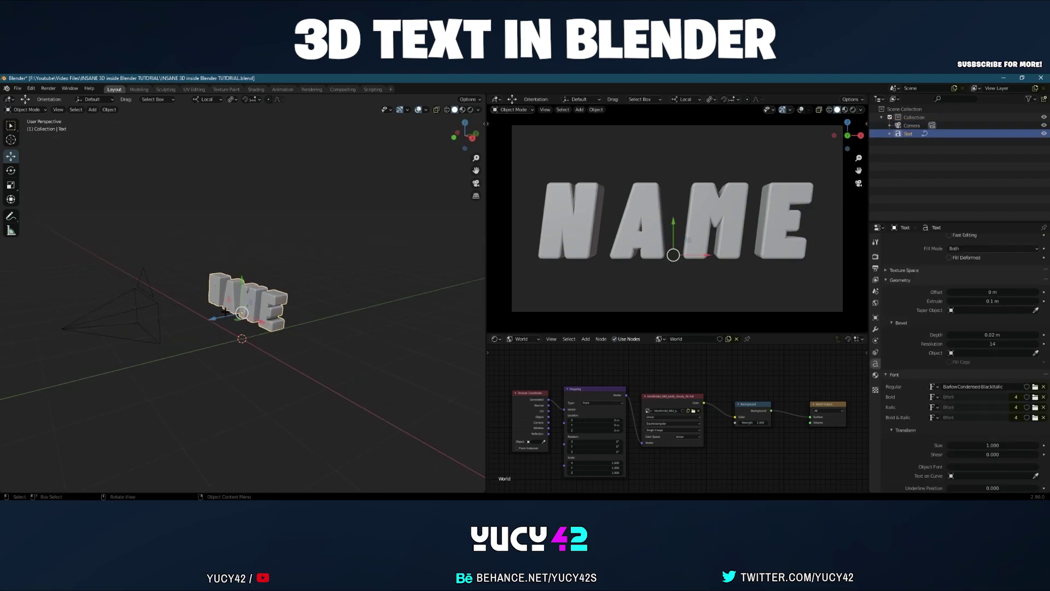
{"action": "middle_click_drag", "start_coordinate": [296, 290], "coordinate": [311, 285]}
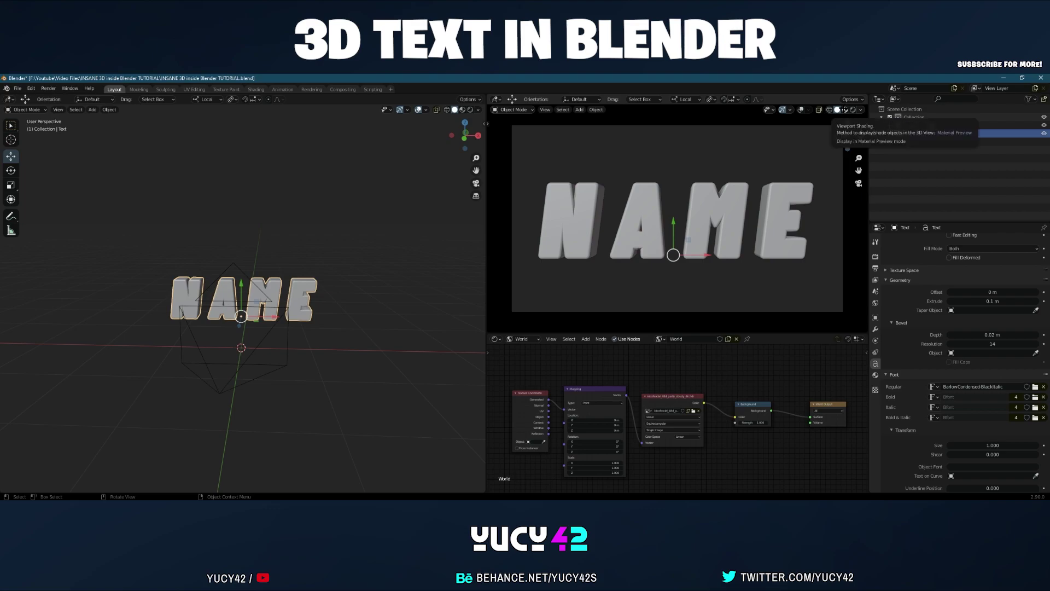
Step: Display the camera view in Material Preview and create a new object material for the NAME text
{"action": "left_click", "coordinate": [845, 109]}
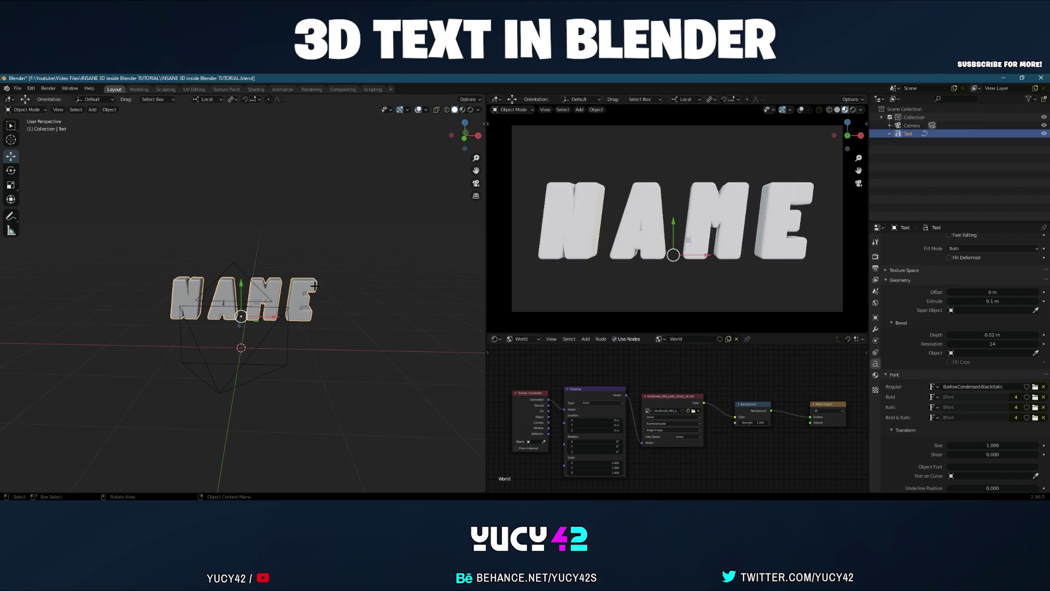
{"action": "scroll", "coordinate": [315, 285], "scroll_direction": "up", "scroll_amount": 4}
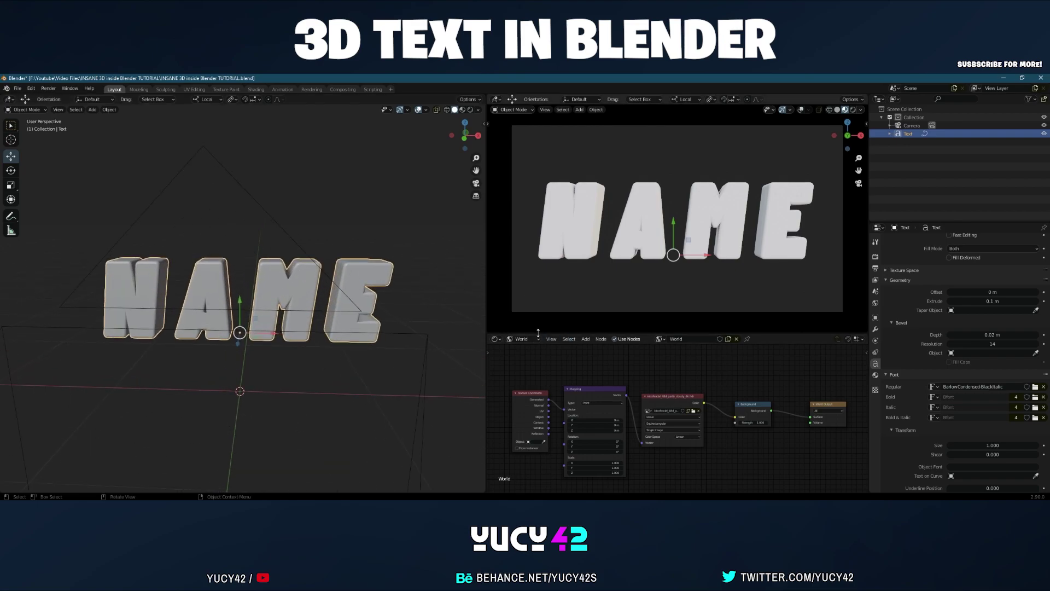
{"action": "left_click", "coordinate": [496, 338]}
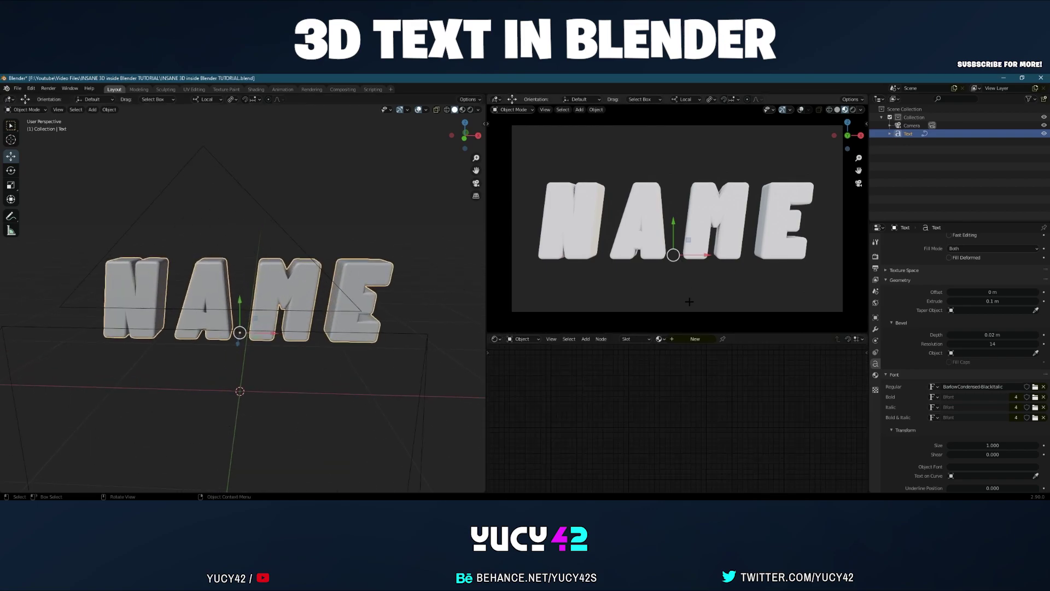
{"action": "left_click", "coordinate": [691, 337]}
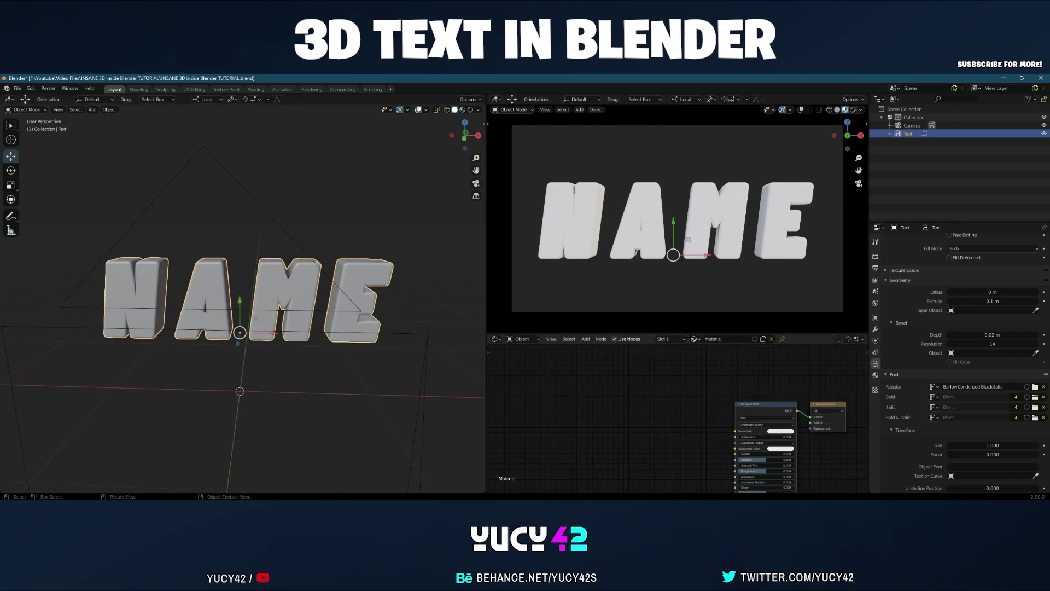
Step: Set the base color of the text's material to a bright cyan
{"action": "middle_click_drag", "start_coordinate": [712, 404], "coordinate": [563, 389]}
{"action": "scroll", "coordinate": [681, 417], "scroll_direction": "up", "scroll_amount": 6}
{"action": "middle_click_drag", "start_coordinate": [681, 417], "coordinate": [738, 421]}
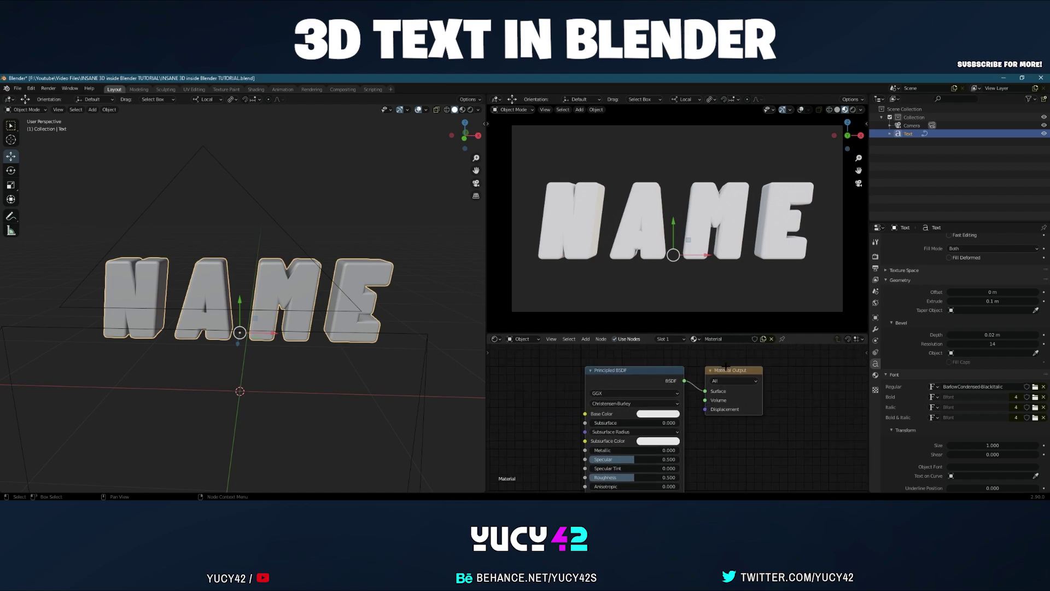
{"action": "middle_click_drag", "start_coordinate": [730, 371], "coordinate": [738, 370]}
{"action": "left_click", "coordinate": [666, 412]}
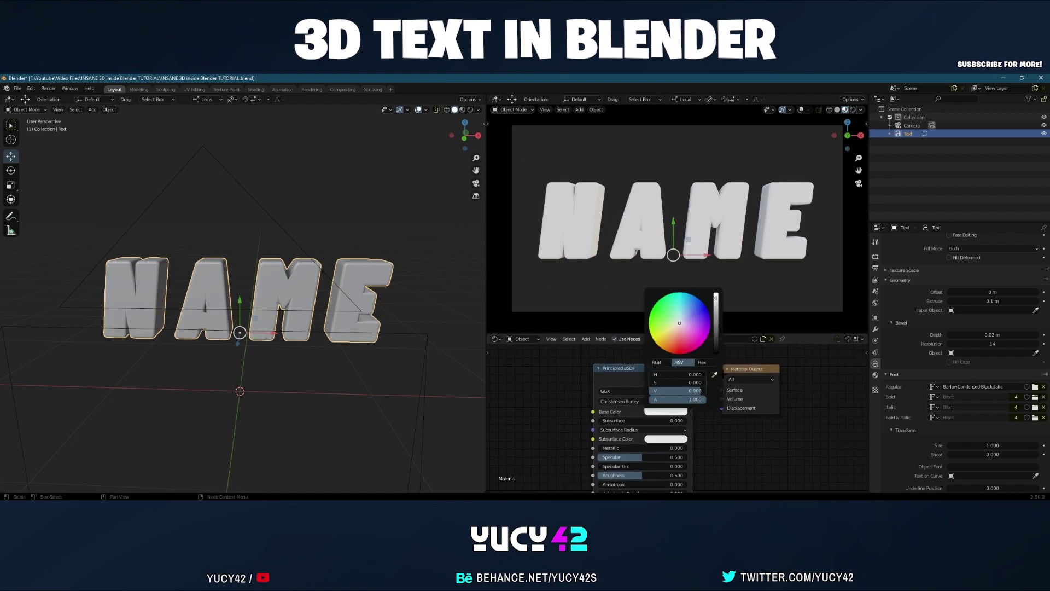
{"action": "left_click", "coordinate": [685, 308]}
{"action": "left_click_drag", "start_coordinate": [685, 308], "coordinate": [683, 305]}
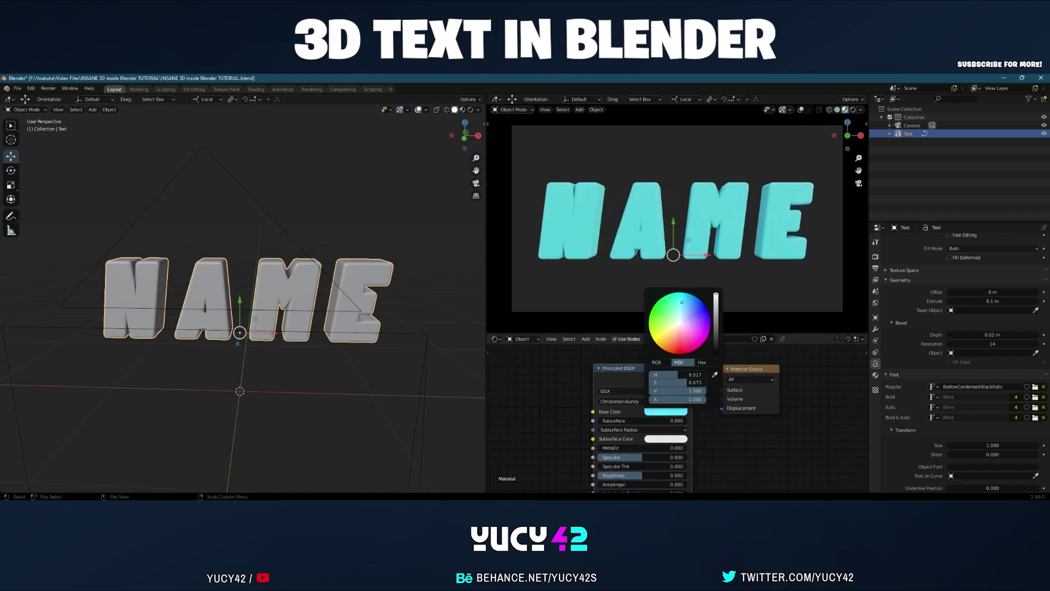
{"action": "scroll", "coordinate": [340, 290], "scroll_direction": "down", "scroll_amount": 2}
{"action": "scroll", "coordinate": [281, 311], "scroll_direction": "up", "scroll_amount": 2}
Step: Convert the NAME text object to a mesh
{"action": "middle_click_drag", "start_coordinate": [296, 310], "coordinate": [247, 324]}
{"action": "scroll", "coordinate": [580, 383], "scroll_direction": "down", "scroll_amount": 5}
{"action": "middle_click_drag", "start_coordinate": [317, 323], "coordinate": [244, 296]}
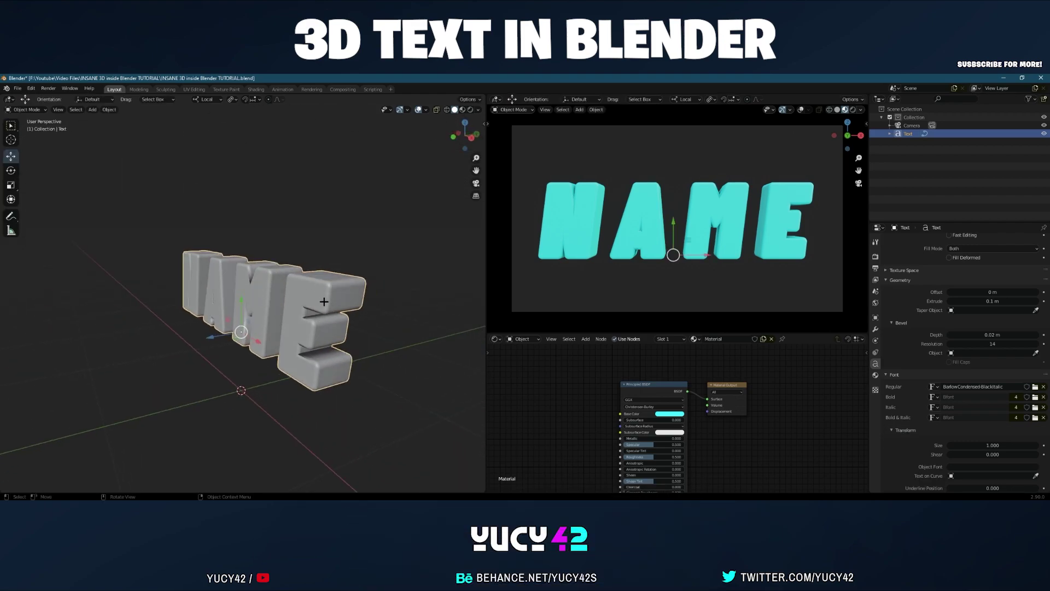
{"action": "middle_click_drag", "start_coordinate": [285, 284], "coordinate": [341, 284]}
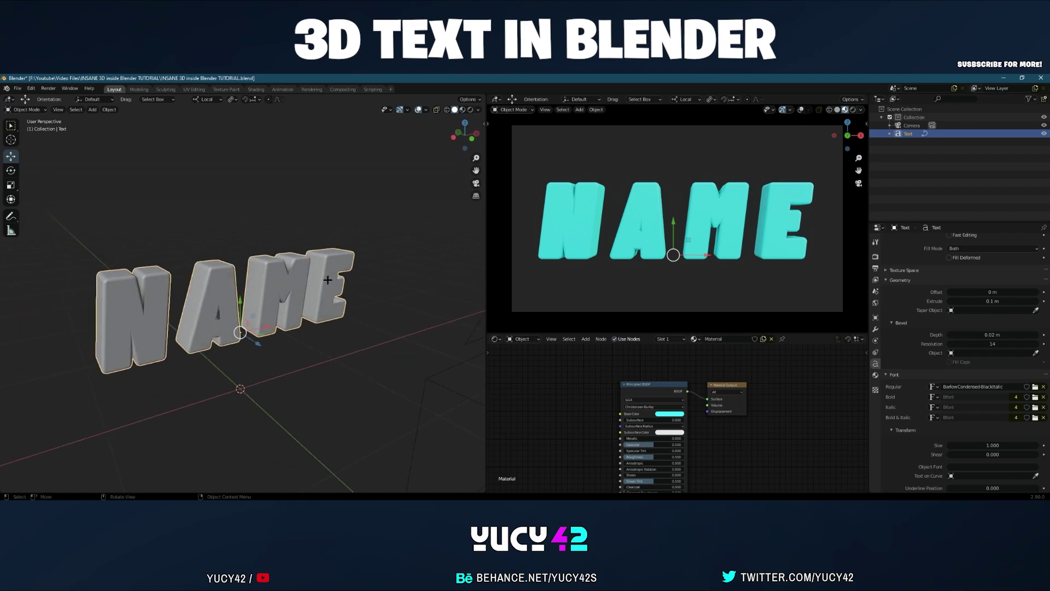
{"action": "right_click", "coordinate": [280, 265]}
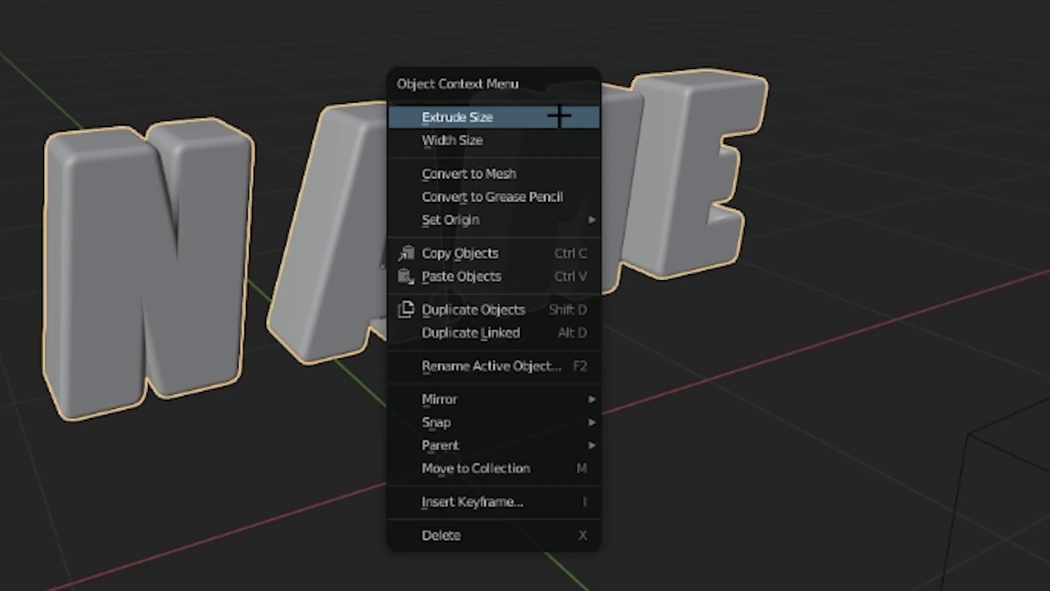
{"action": "left_click", "coordinate": [496, 175]}
Step: Enter Edit Mode and examine the converted letters' mesh geometry from several angles
{"action": "middle_click_drag", "start_coordinate": [684, 123], "coordinate": [503, 140]}
{"action": "key", "text": "Tab"}
{"action": "middle_click_drag", "start_coordinate": [636, 223], "coordinate": [621, 226]}
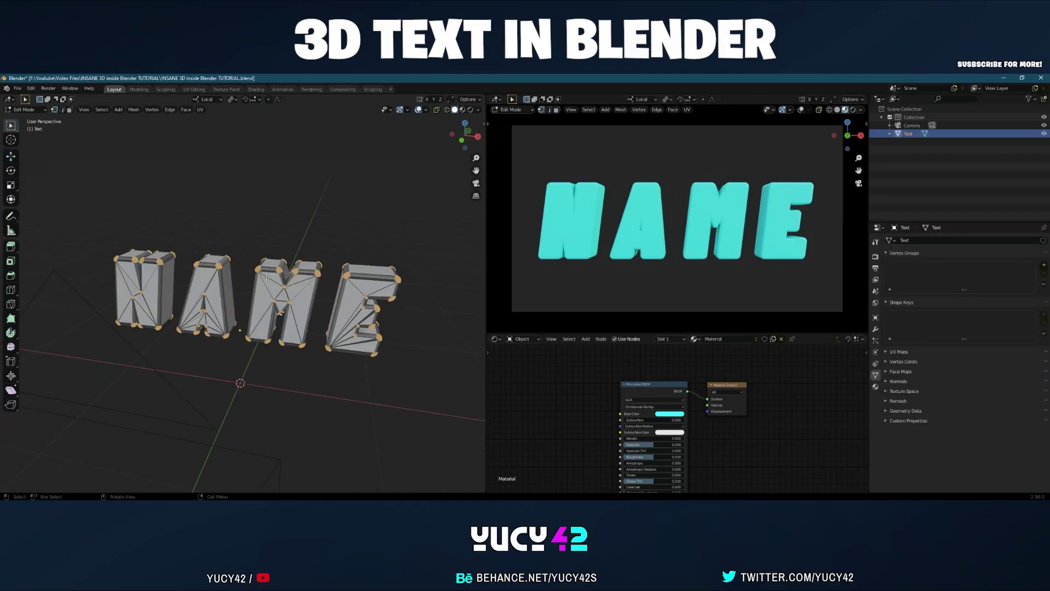
{"action": "middle_click_drag", "start_coordinate": [301, 304], "coordinate": [281, 297]}
{"action": "scroll", "coordinate": [282, 296], "scroll_direction": "up", "scroll_amount": 4}
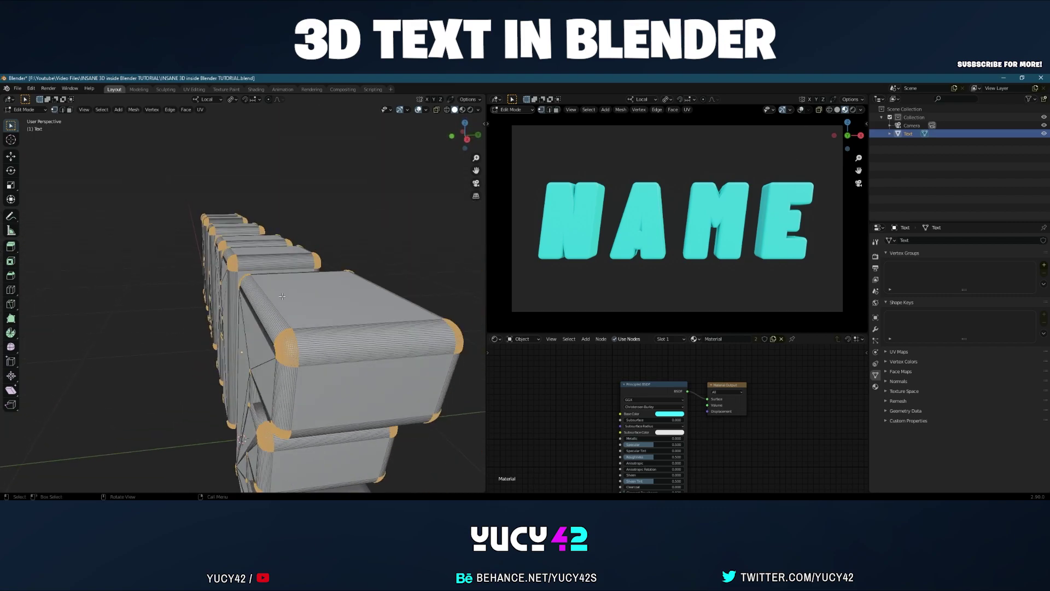
{"action": "middle_click_drag", "start_coordinate": [226, 269], "coordinate": [263, 279]}
{"action": "scroll", "coordinate": [287, 286], "scroll_direction": "down", "scroll_amount": 4}
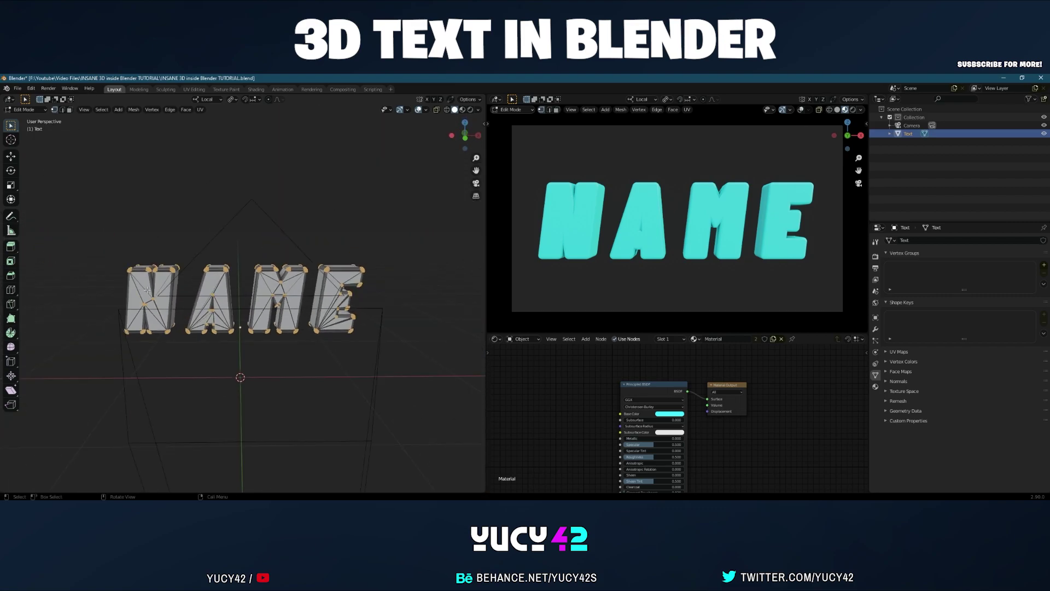
{"action": "key", "text": "Tab"}
{"action": "key", "text": "Tab"}
Step: In face selection mode, select the linked side and bevel faces of the letter E
{"action": "scroll", "coordinate": [203, 314], "scroll_direction": "up", "scroll_amount": 3}
{"action": "middle_click_drag", "start_coordinate": [325, 295], "coordinate": [212, 301]}
{"action": "scroll", "coordinate": [213, 302], "scroll_direction": "up", "scroll_amount": 2}
{"action": "key", "text": "3"}
{"action": "scroll", "coordinate": [220, 265], "scroll_direction": "down", "scroll_amount": 1}
{"action": "scroll", "coordinate": [202, 260], "scroll_direction": "down", "scroll_amount": 4}
{"action": "left_click", "coordinate": [219, 340]}
{"action": "middle_click_drag", "start_coordinate": [220, 340], "coordinate": [263, 323]}
{"action": "key", "text": "l"}
{"action": "middle_click_drag", "start_coordinate": [197, 313], "coordinate": [293, 373]}
{"action": "middle_click_drag", "start_coordinate": [223, 410], "coordinate": [284, 380]}
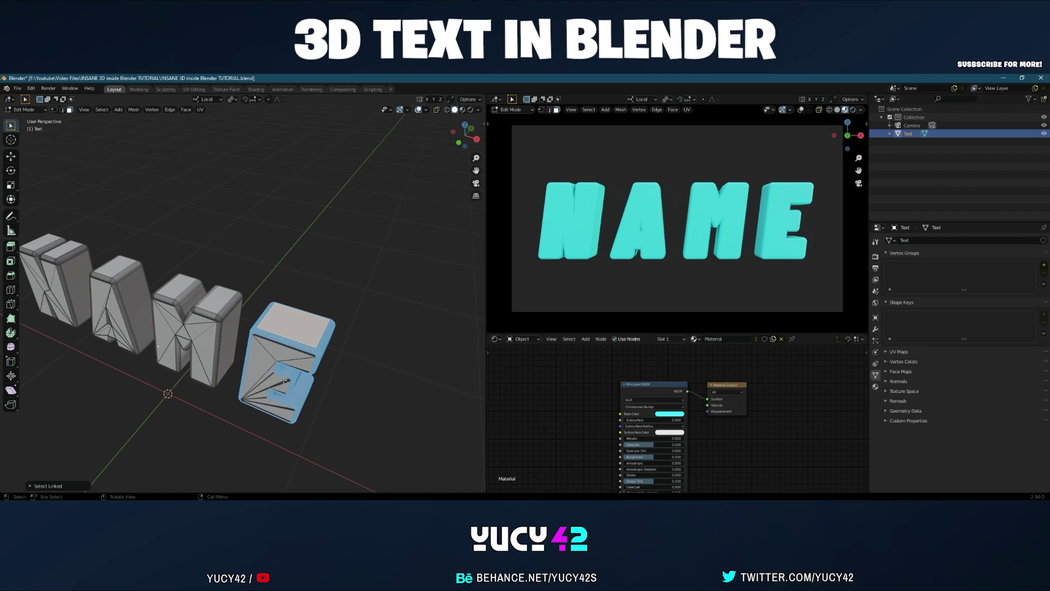
Step: Add the linked side and bevel faces of the letters M, A and N to the selection
{"action": "left_click", "coordinate": [232, 303], "text": "shift"}
{"action": "middle_click_drag", "start_coordinate": [232, 304], "coordinate": [141, 362]}
{"action": "key", "text": "l"}
{"action": "left_click", "coordinate": [155, 346], "text": "shift"}
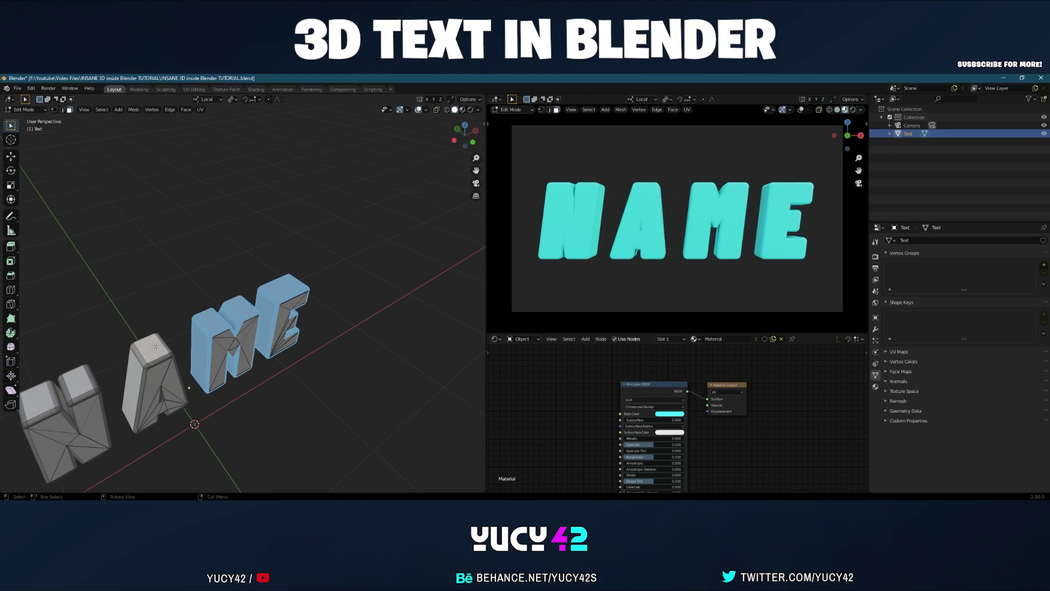
{"action": "key", "text": "ctrl+l"}
{"action": "middle_click_drag", "start_coordinate": [155, 346], "coordinate": [351, 322]}
{"action": "left_click", "coordinate": [240, 340], "text": "shift"}
{"action": "key", "text": "ctrl+l"}
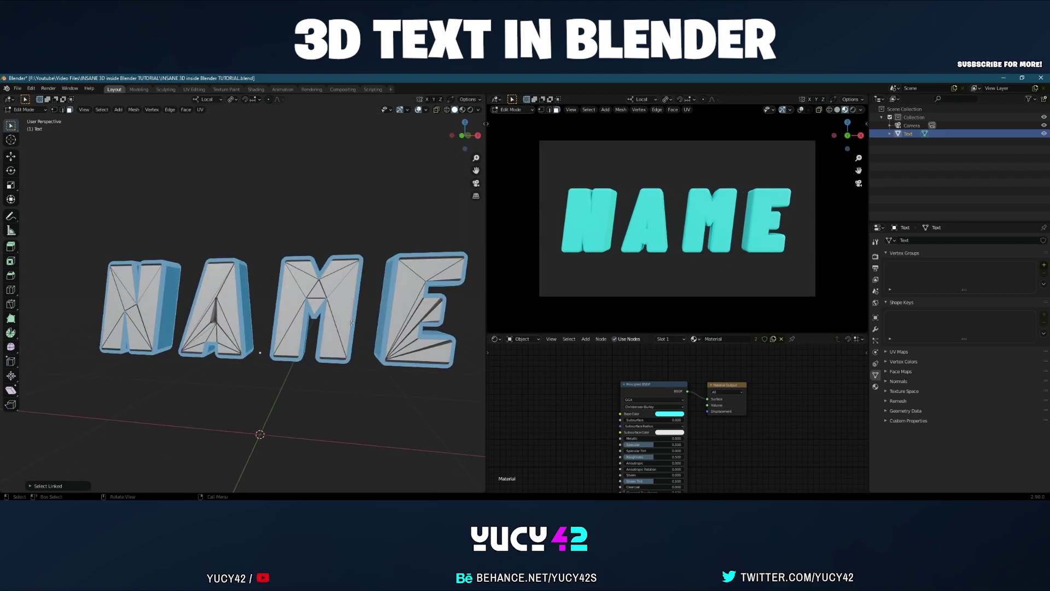
Step: Add a second material slot, assign it to the selected side faces and create a new material in it
{"action": "scroll", "coordinate": [351, 322], "scroll_direction": "up", "scroll_amount": 3}
{"action": "left_click", "coordinate": [675, 338]}
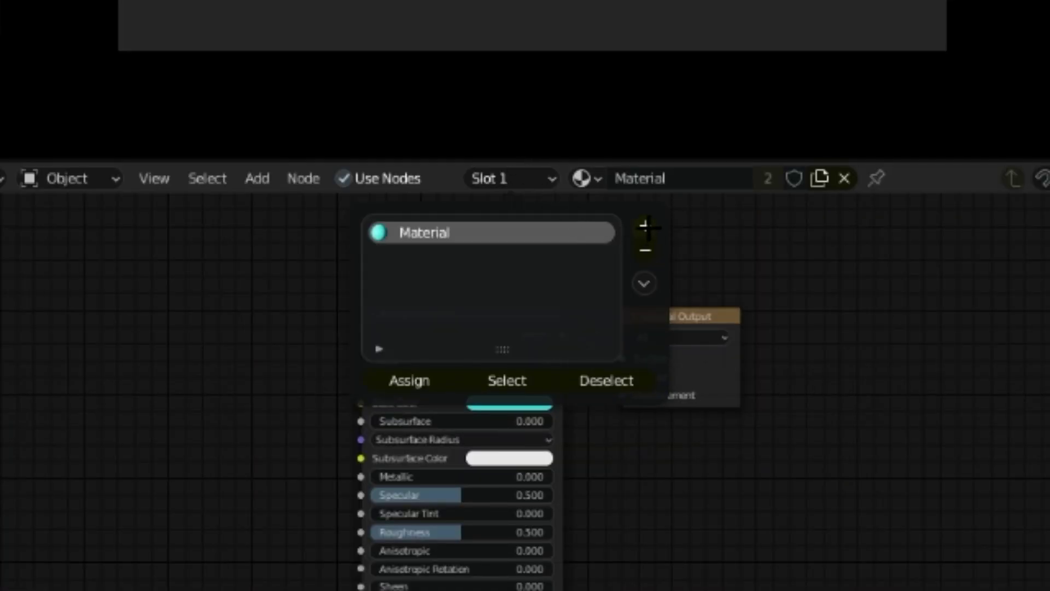
{"action": "left_click", "coordinate": [645, 225]}
{"action": "left_click", "coordinate": [407, 380]}
{"action": "key", "text": "Tab"}
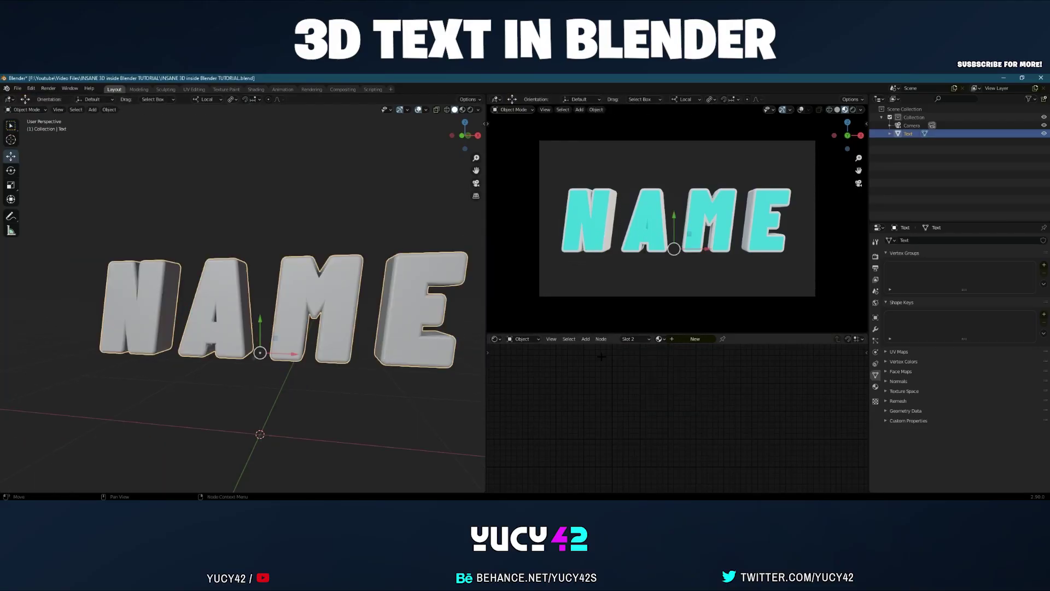
{"action": "left_click", "coordinate": [684, 339]}
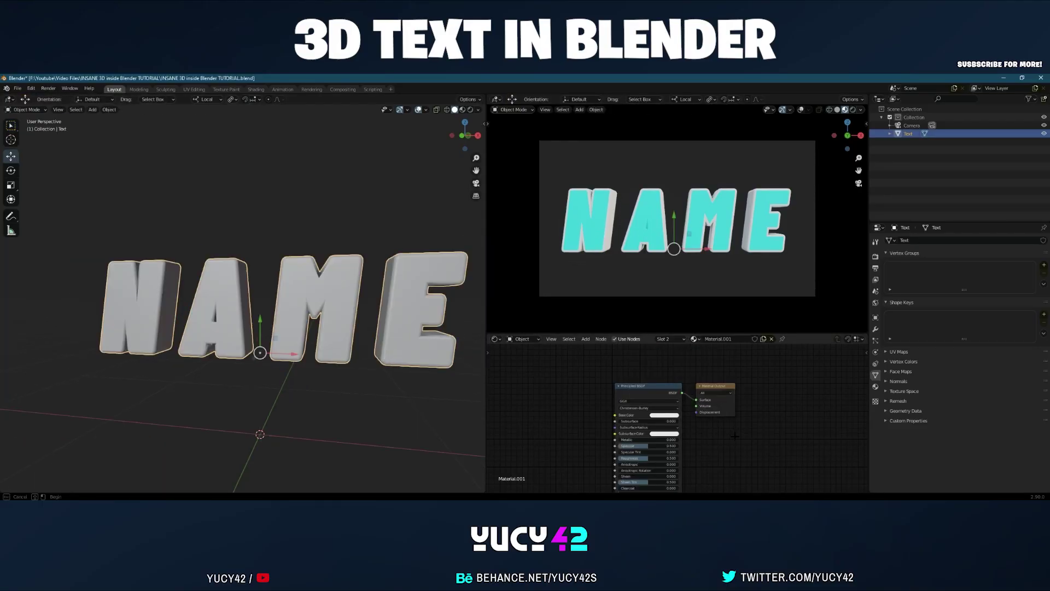
Step: Set the side material's base color to white and its metallic value to 1.000
{"action": "mouse_move", "coordinate": [706, 310]}
{"action": "left_mouse_down"}
{"action": "mouse_move", "coordinate": [706, 328]}
{"action": "mouse_move", "coordinate": [706, 310]}
{"action": "left_mouse_up"}
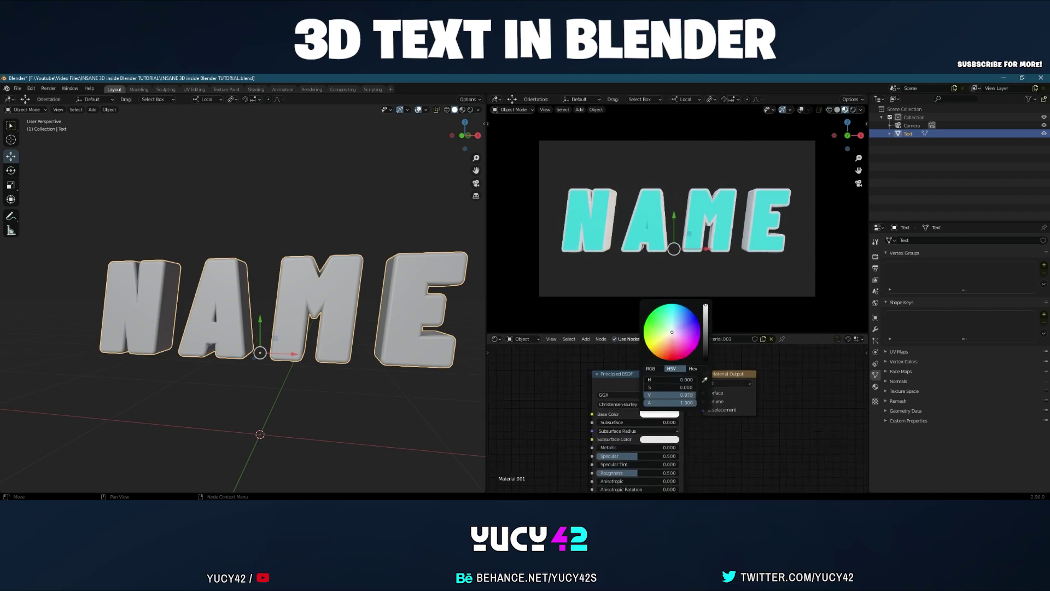
{"action": "left_click_drag", "start_coordinate": [611, 448], "coordinate": [679, 449]}
{"action": "middle_click_drag", "start_coordinate": [590, 224], "coordinate": [622, 205]}
{"action": "scroll", "coordinate": [673, 247], "scroll_direction": "up", "scroll_amount": 4}
{"action": "scroll", "coordinate": [675, 238], "scroll_direction": "up", "scroll_amount": 2}
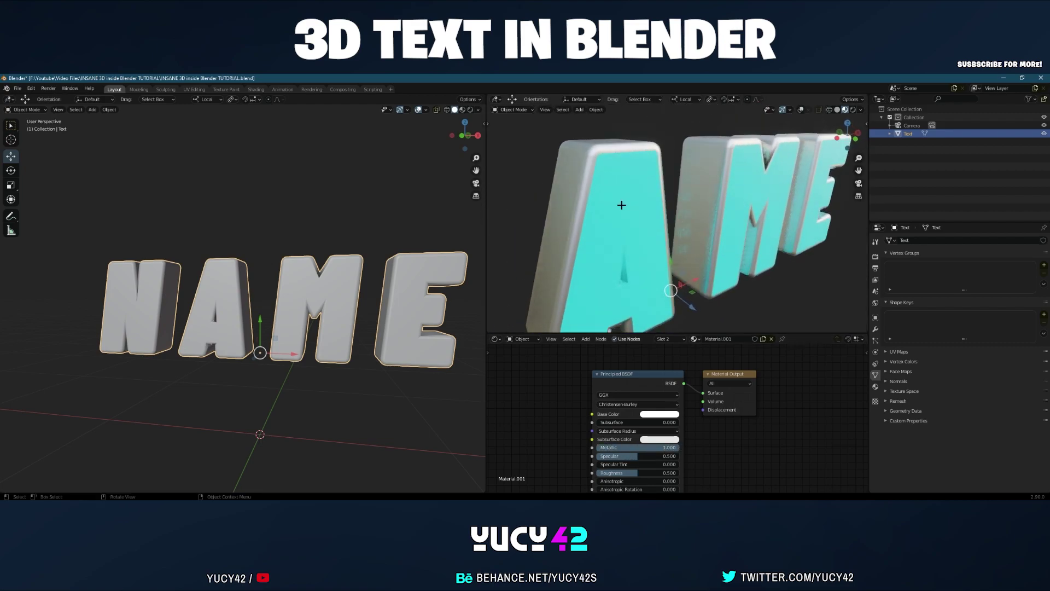
Step: Lower the side material's roughness to 0.064 and view the whole NAME text from the front
{"action": "scroll", "coordinate": [621, 205], "scroll_direction": "down", "scroll_amount": 4}
{"action": "middle_click_drag", "start_coordinate": [681, 465], "coordinate": [676, 407]}
{"action": "left_click_drag", "start_coordinate": [639, 416], "coordinate": [600, 416]}
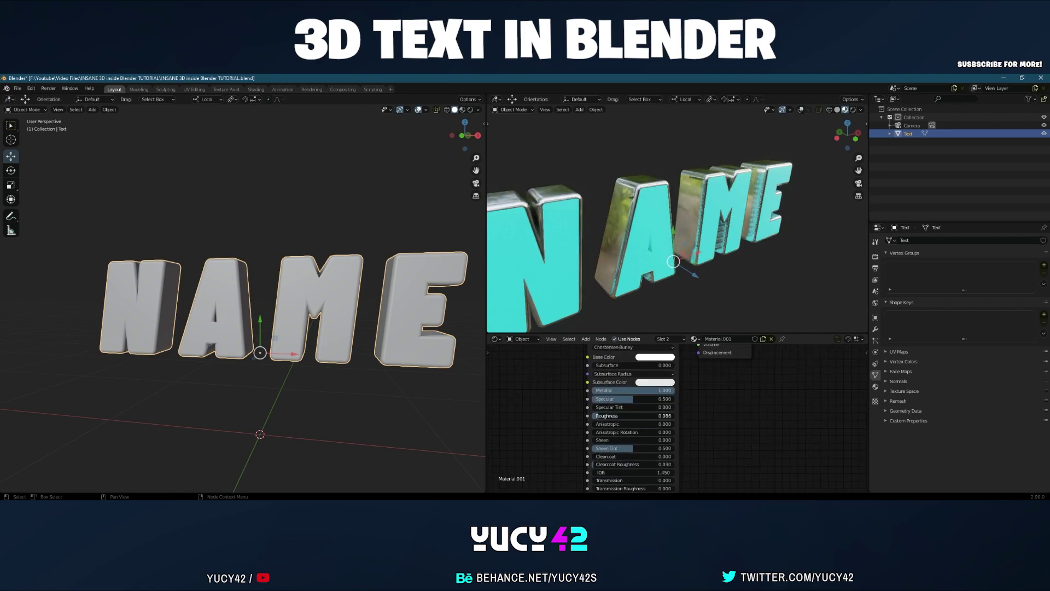
{"action": "middle_click_drag", "start_coordinate": [646, 316], "coordinate": [670, 252]}
{"action": "scroll", "coordinate": [613, 241], "scroll_direction": "down", "scroll_amount": 4}
{"action": "scroll", "coordinate": [641, 257], "scroll_direction": "up", "scroll_amount": 2}
{"action": "scroll", "coordinate": [359, 316], "scroll_direction": "down", "scroll_amount": 5}
{"action": "scroll", "coordinate": [318, 298], "scroll_direction": "up", "scroll_amount": 5}
Step: Turn on X-ray display in the modelling viewport and deselect all mesh faces in Edit Mode
{"action": "mouse_move", "coordinate": [279, 298]}
{"action": "middle_mouse_down"}
{"action": "mouse_move", "coordinate": [286, 283]}
{"action": "mouse_move", "coordinate": [265, 299]}
{"action": "mouse_move", "coordinate": [284, 314]}
{"action": "middle_mouse_up"}
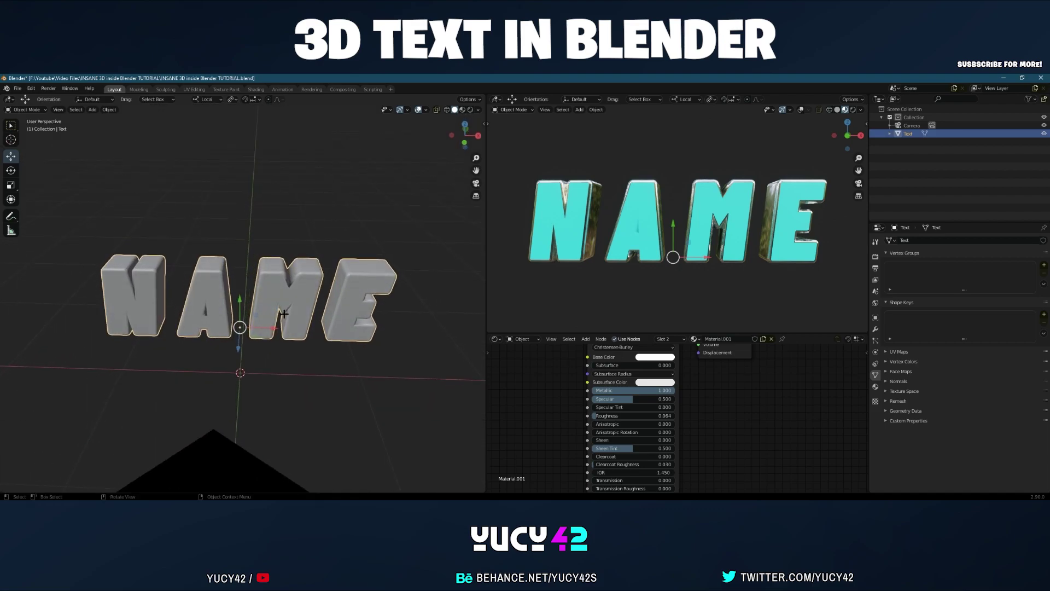
{"action": "key", "text": "Tab"}
{"action": "middle_click_drag", "start_coordinate": [330, 362], "coordinate": [324, 328]}
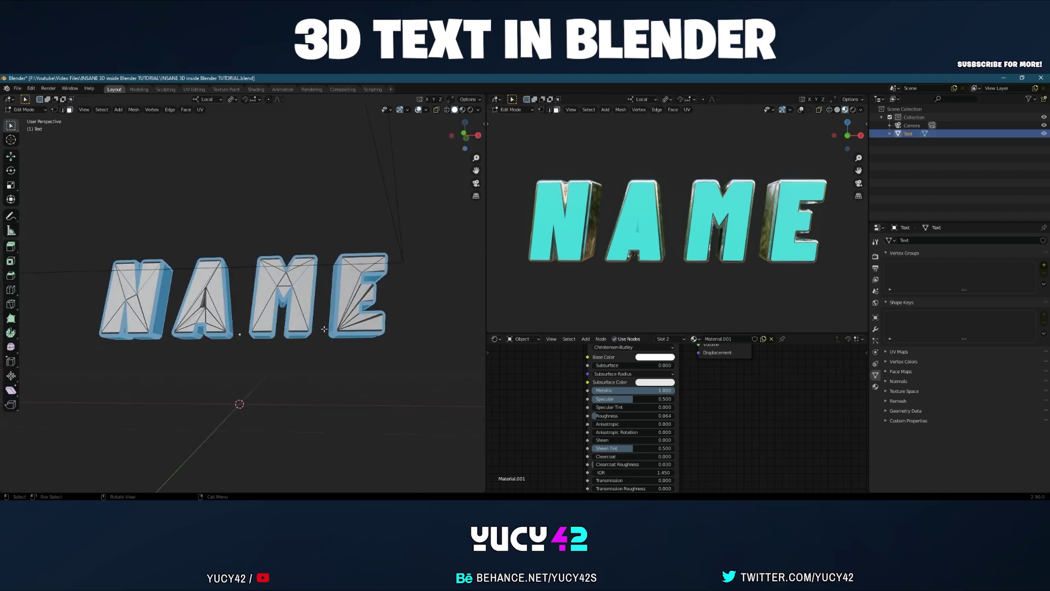
{"action": "key", "text": "Tab"}
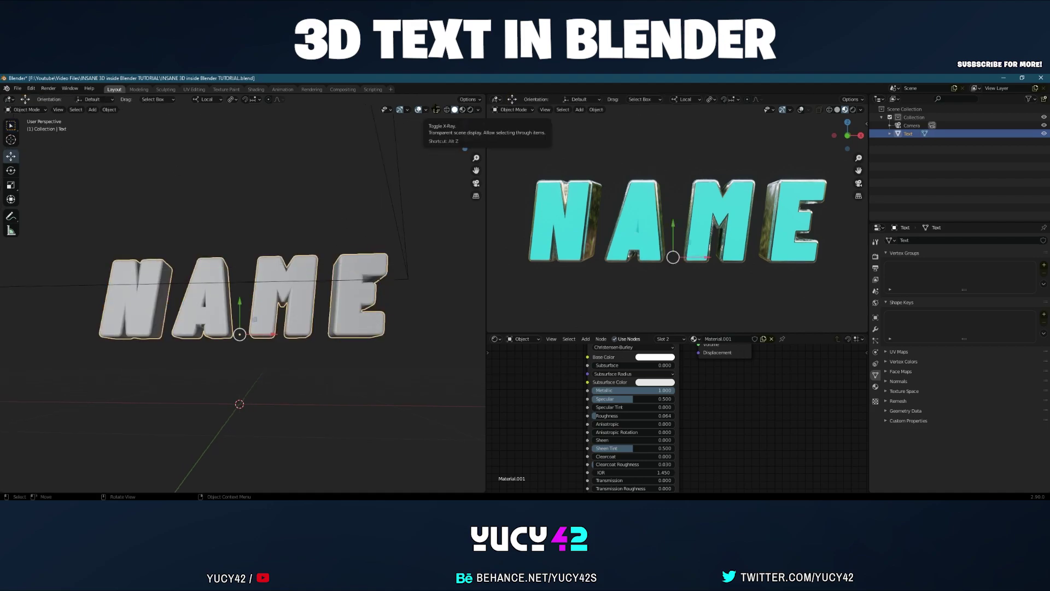
{"action": "left_click", "coordinate": [436, 109]}
{"action": "middle_click_drag", "start_coordinate": [358, 294], "coordinate": [341, 267]}
{"action": "key", "text": "Tab"}
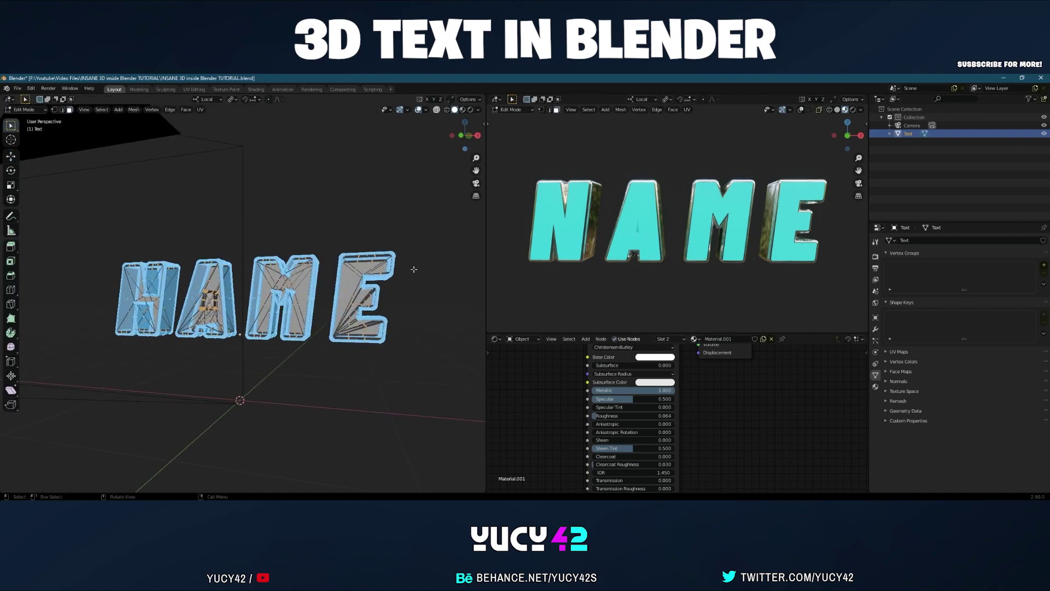
{"action": "left_click", "coordinate": [414, 269]}
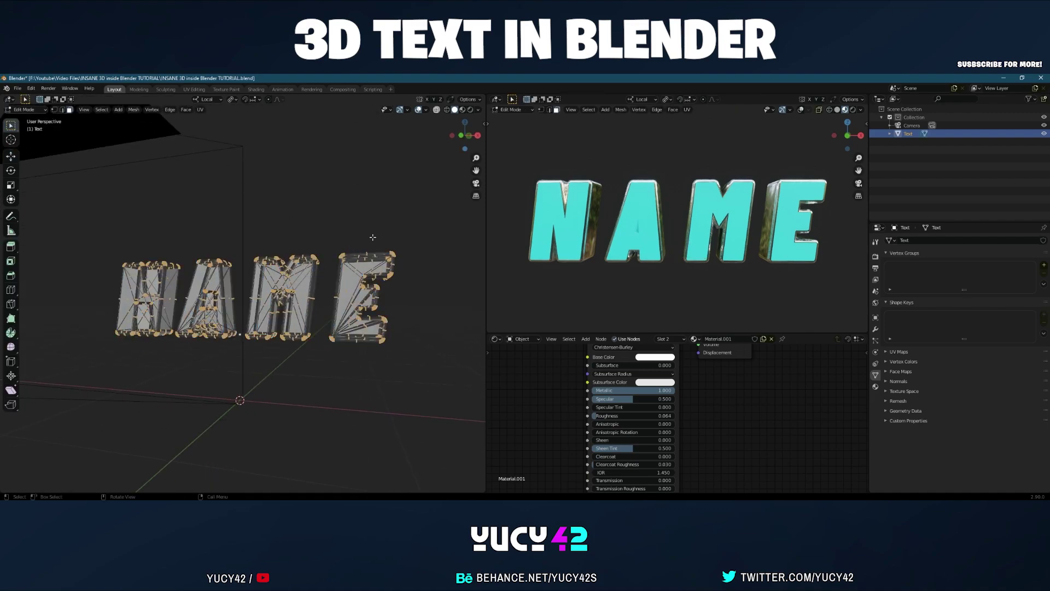
Step: Box-select all faces of the letter E and separate the selection into its own object
{"action": "left_click_drag", "start_coordinate": [376, 321], "coordinate": [417, 375]}
{"action": "middle_click_drag", "start_coordinate": [415, 350], "coordinate": [376, 289]}
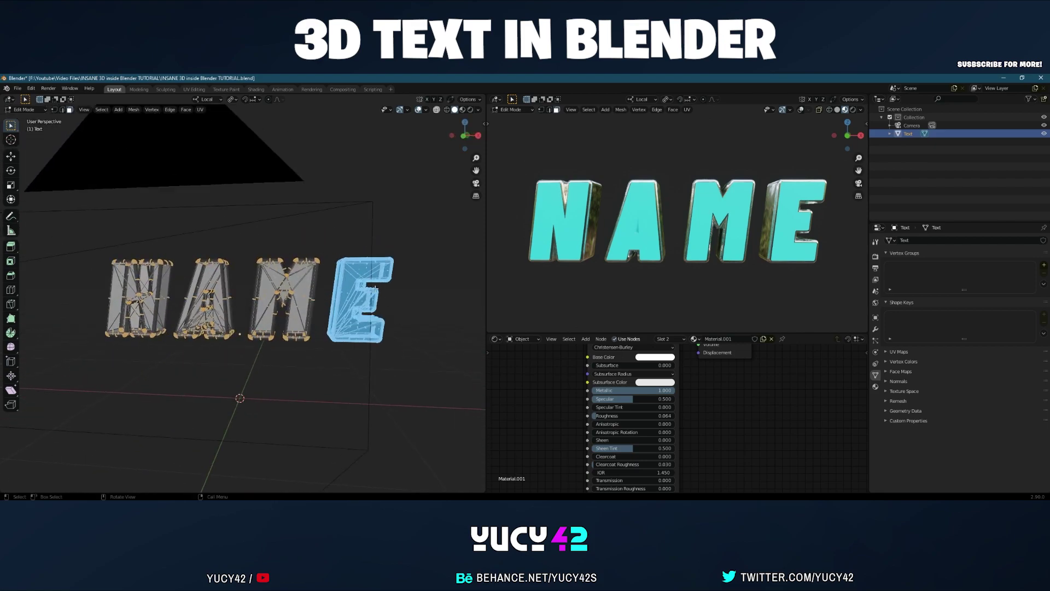
{"action": "right_click", "coordinate": [370, 263]}
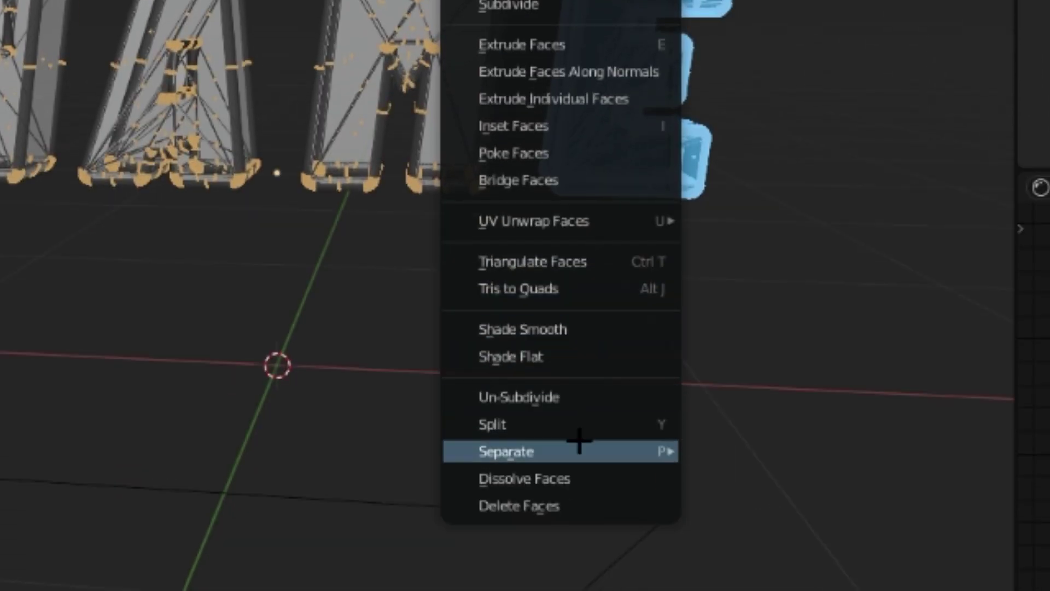
{"action": "mouse_move", "coordinate": [581, 441]}
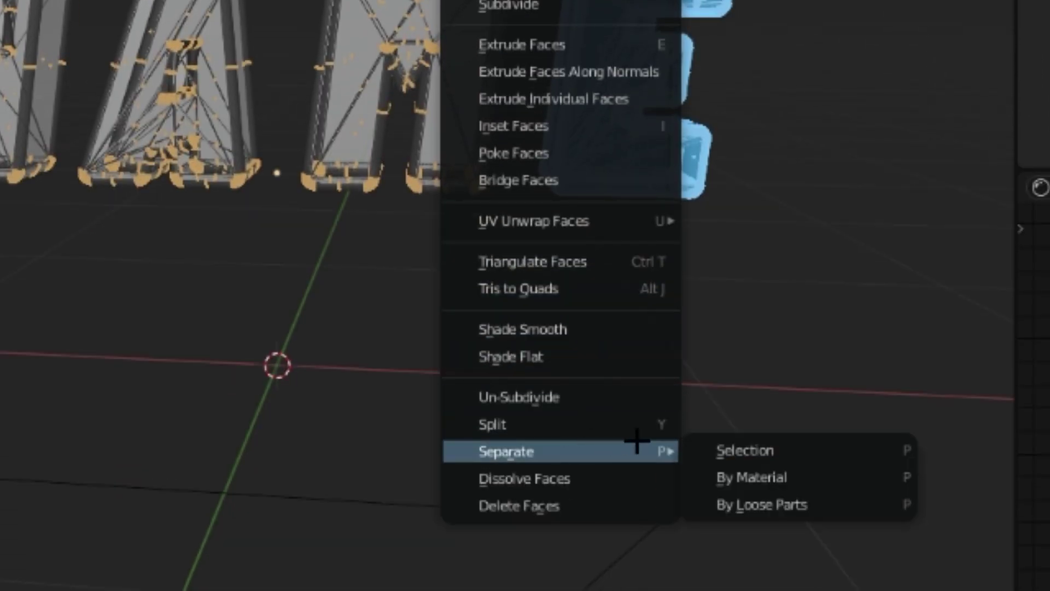
{"action": "left_click", "coordinate": [755, 446]}
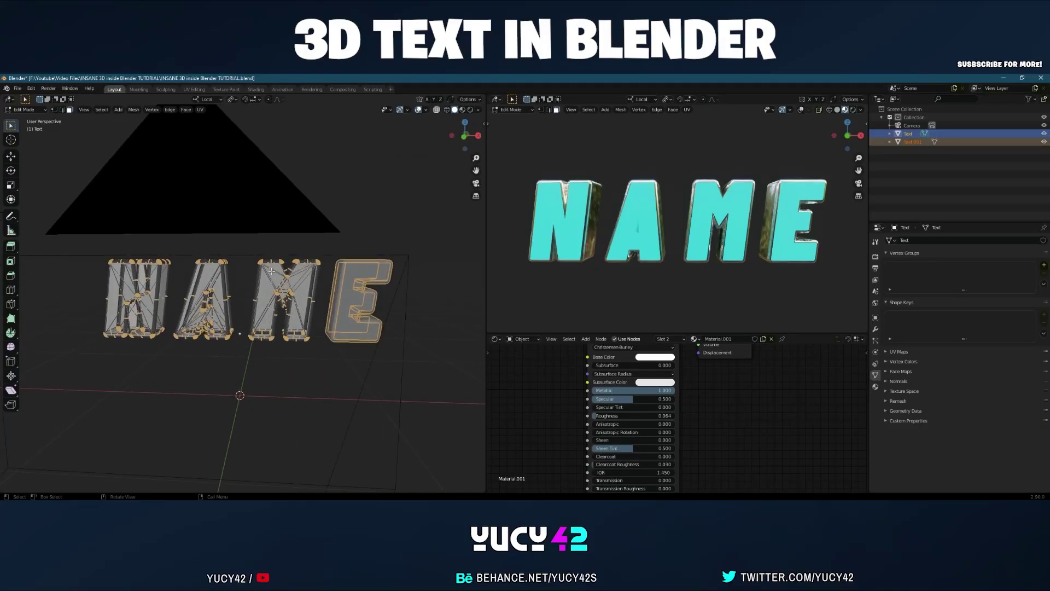
Step: Box-select all faces of the letter M and separate the selection into its own object
{"action": "middle_click_drag", "start_coordinate": [310, 300], "coordinate": [249, 249]}
{"action": "left_click_drag", "start_coordinate": [290, 315], "coordinate": [320, 352]}
{"action": "key", "text": "p"}
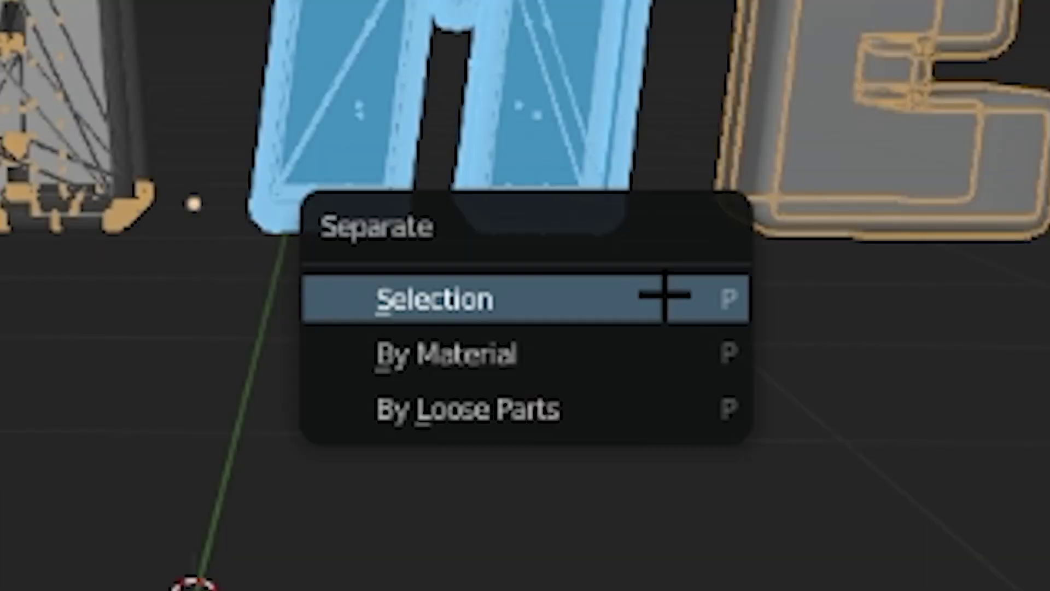
{"action": "left_click", "coordinate": [492, 300]}
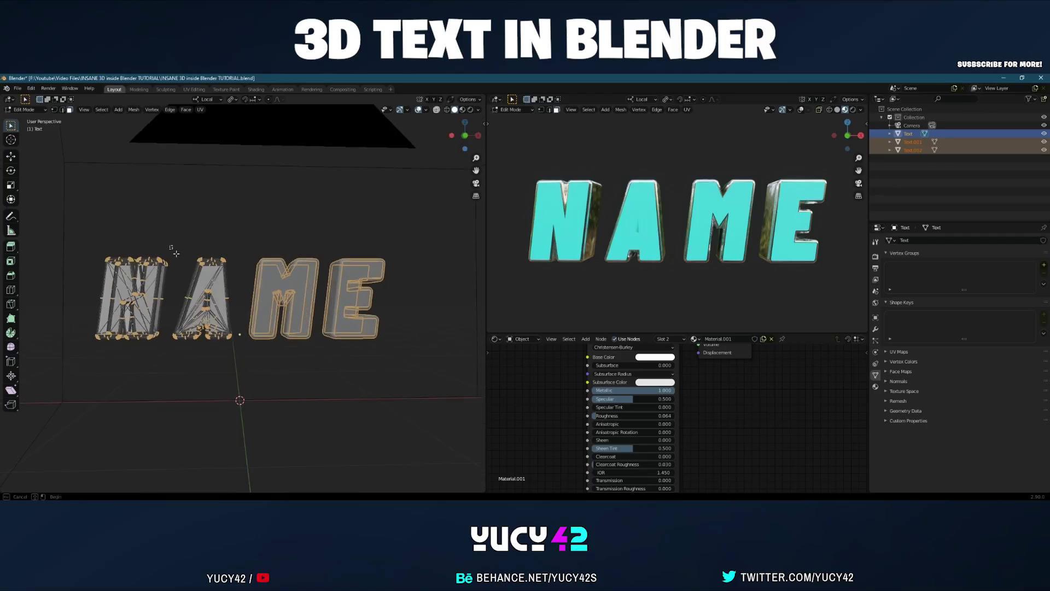
Step: Separate all faces of the letter A into its own object and return to Object Mode
{"action": "left_click_drag", "start_coordinate": [176, 253], "coordinate": [244, 354]}
{"action": "key", "text": "p"}
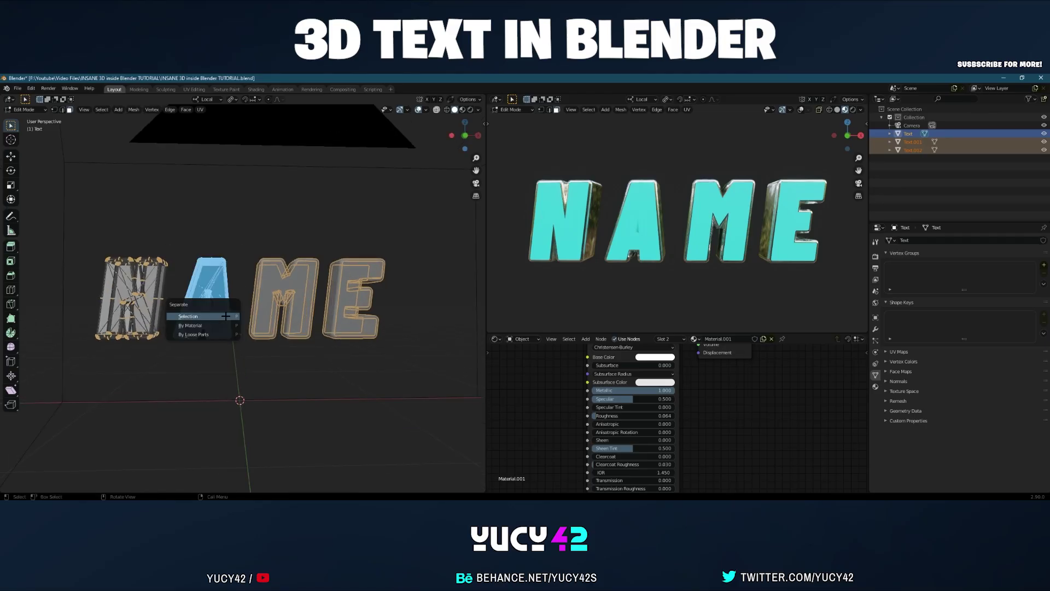
{"action": "left_click", "coordinate": [225, 316]}
{"action": "middle_click_drag", "start_coordinate": [225, 316], "coordinate": [181, 246]}
{"action": "left_click_drag", "start_coordinate": [153, 215], "coordinate": [235, 327]}
{"action": "key", "text": "Tab"}
Step: Select the separated letters one after another and set the E's origin to its geometry
{"action": "scroll", "coordinate": [282, 276], "scroll_direction": "down", "scroll_amount": 2}
{"action": "middle_click_drag", "start_coordinate": [282, 276], "coordinate": [307, 310]}
{"action": "scroll", "coordinate": [263, 330], "scroll_direction": "up", "scroll_amount": 2}
{"action": "left_click", "coordinate": [298, 315]}
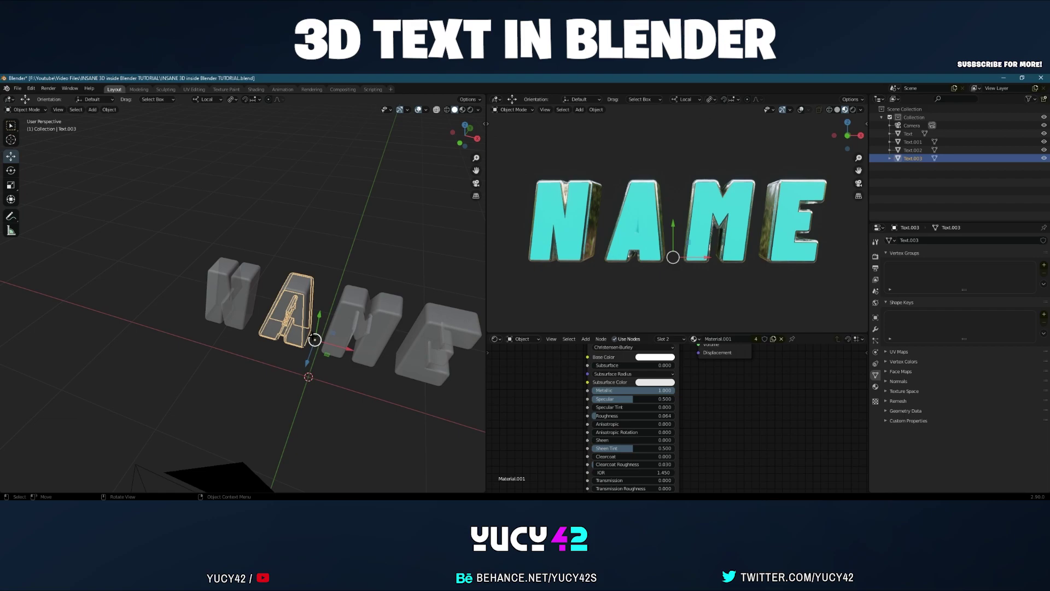
{"action": "left_click", "coordinate": [353, 307]}
{"action": "left_click", "coordinate": [415, 331]}
{"action": "right_click", "coordinate": [430, 323]}
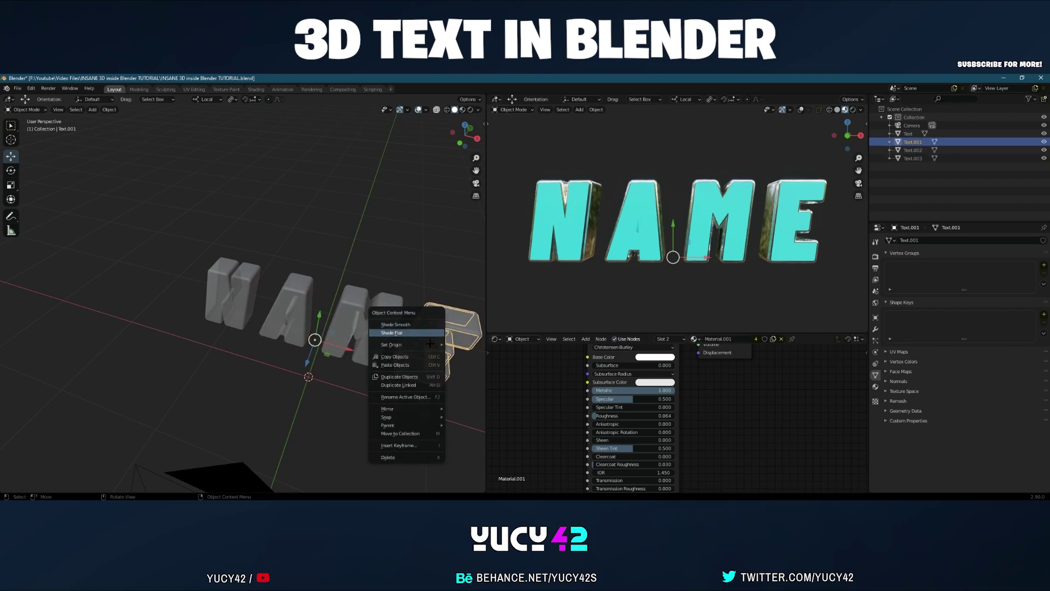
{"action": "mouse_move", "coordinate": [440, 346]}
{"action": "left_click", "coordinate": [479, 355]}
Step: Set the origins of the letters M, A and N to their own geometry
{"action": "middle_click_drag", "start_coordinate": [476, 355], "coordinate": [442, 330]}
{"action": "mouse_move", "coordinate": [464, 336]}
{"action": "left_mouse_down"}
{"action": "mouse_move", "coordinate": [480, 339]}
{"action": "mouse_move", "coordinate": [449, 334]}
{"action": "left_mouse_up"}
{"action": "left_click", "coordinate": [354, 290]}
{"action": "right_click", "coordinate": [354, 290]}
{"action": "mouse_move", "coordinate": [354, 289]}
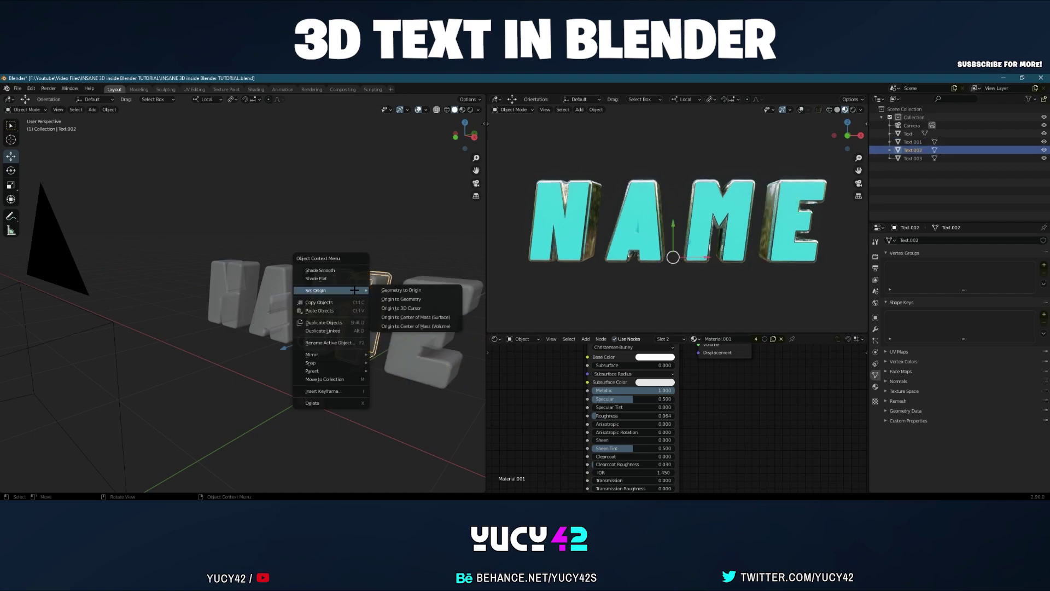
{"action": "left_click", "coordinate": [396, 299]}
{"action": "left_click", "coordinate": [277, 282]}
{"action": "right_click", "coordinate": [278, 281]}
{"action": "left_click", "coordinate": [315, 290]}
{"action": "left_click", "coordinate": [248, 276]}
{"action": "right_click", "coordinate": [248, 277]}
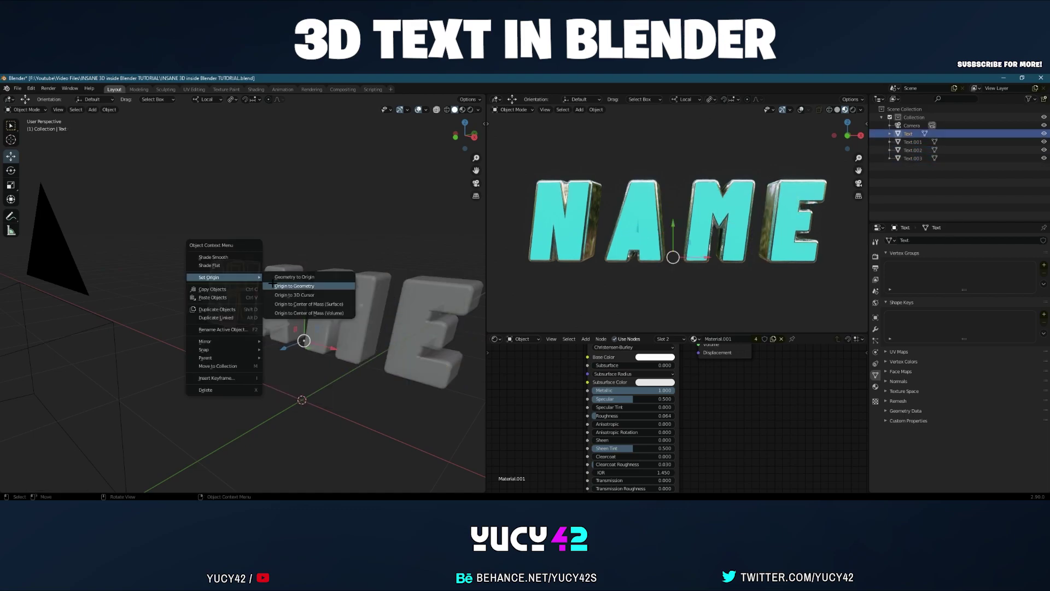
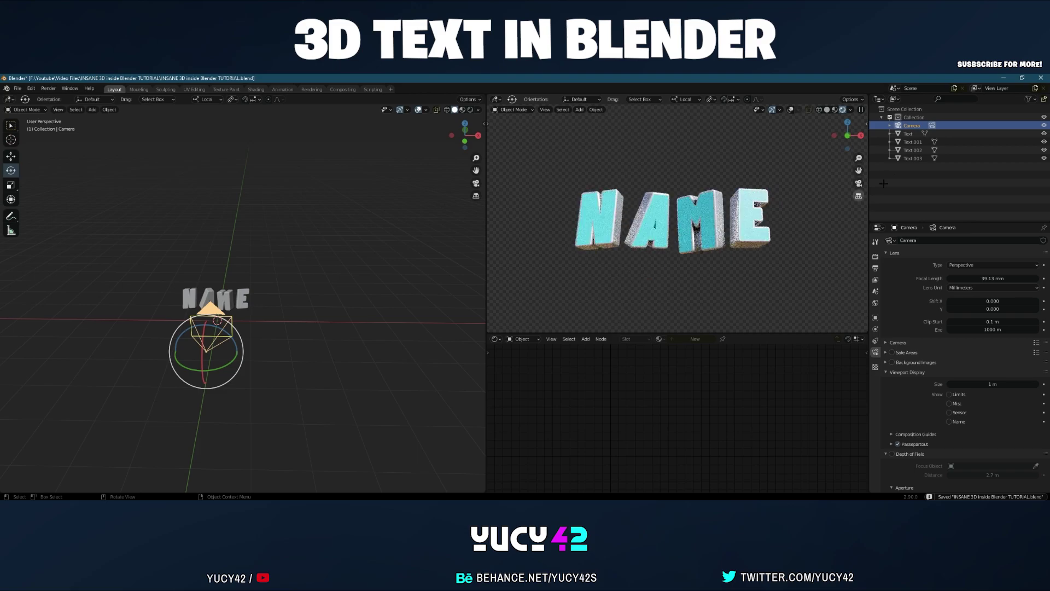
Step: Look through the camera in the rendered viewport and move the camera closer to the text along its local Z axis
{"action": "key", "text": "KP_0"}
{"action": "scroll", "coordinate": [611, 216], "scroll_direction": "down", "scroll_amount": 1}
{"action": "middle_click_drag", "start_coordinate": [219, 243], "coordinate": [128, 245]}
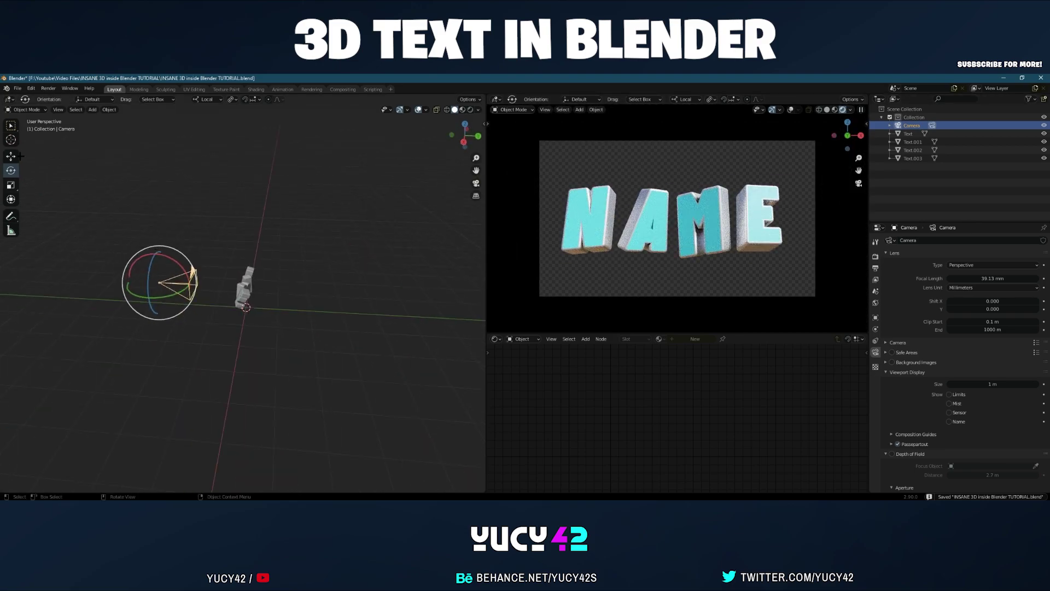
{"action": "left_click", "coordinate": [21, 157]}
{"action": "left_click", "coordinate": [197, 286]}
{"action": "key", "text": "g"}
{"action": "key", "text": "z"}
{"action": "key", "text": "z"}
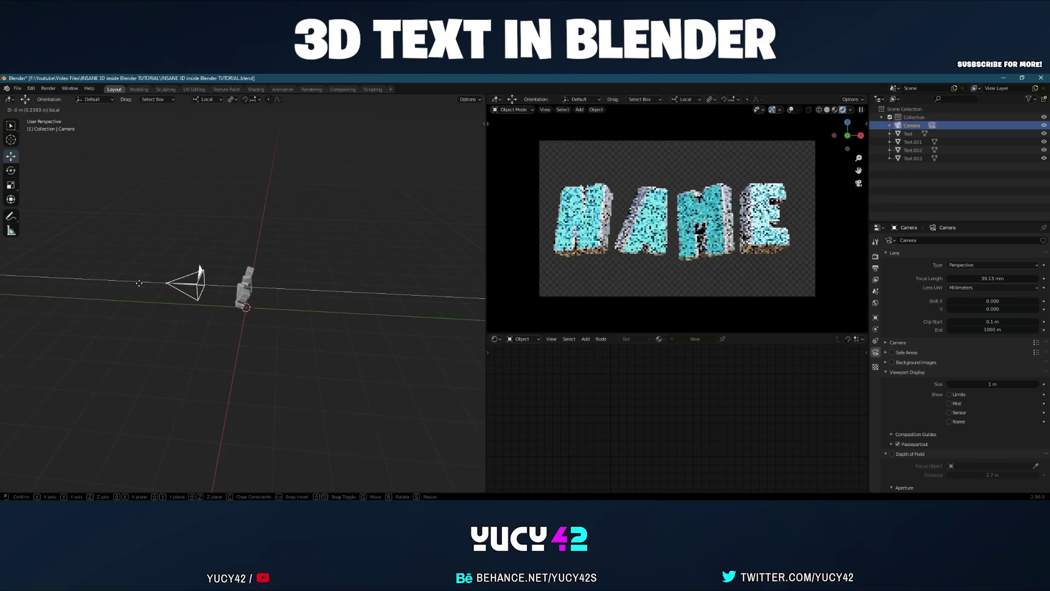
{"action": "left_click_drag", "start_coordinate": [142, 283], "coordinate": [142, 283]}
Step: Set the camera's focal length to 26.79 mm and reposition the camera so the whole NAME text fits the frame
{"action": "middle_click_drag", "start_coordinate": [143, 285], "coordinate": [224, 308]}
{"action": "left_click_drag", "start_coordinate": [200, 311], "coordinate": [169, 323]}
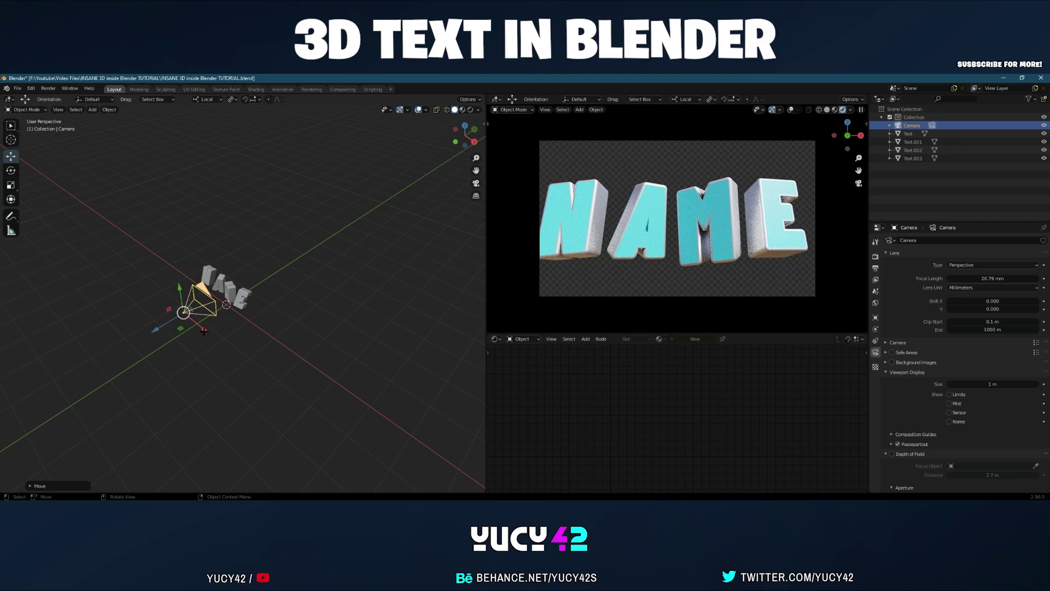
{"action": "left_click_drag", "start_coordinate": [173, 322], "coordinate": [170, 324]}
{"action": "left_click", "coordinate": [351, 302]}
Step: Render the scene and save the result as an RGBA PNG image named "text render"
{"action": "left_click", "coordinate": [875, 256]}
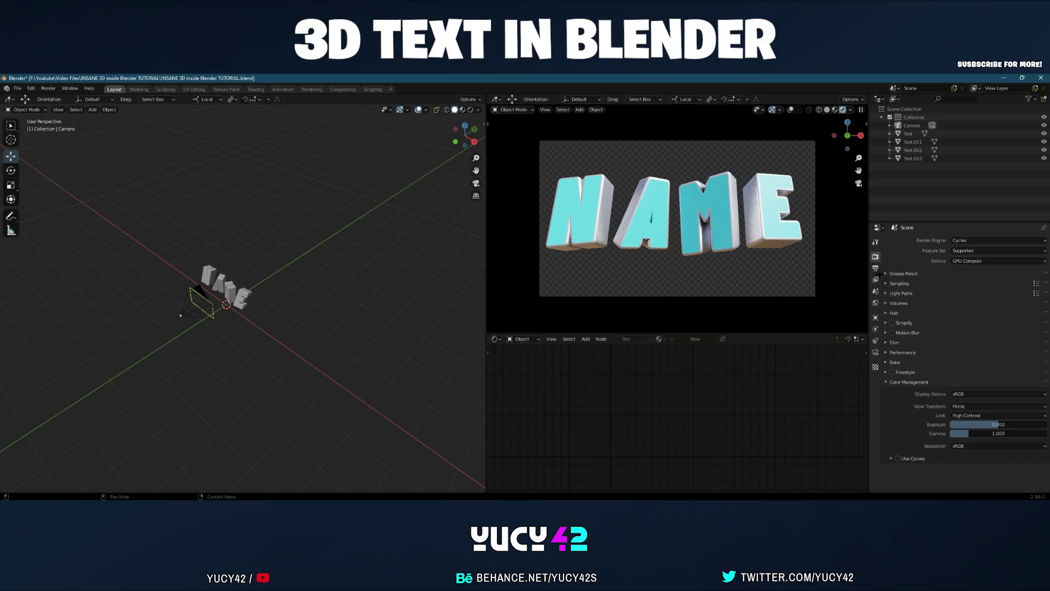
{"action": "key", "text": "F12"}
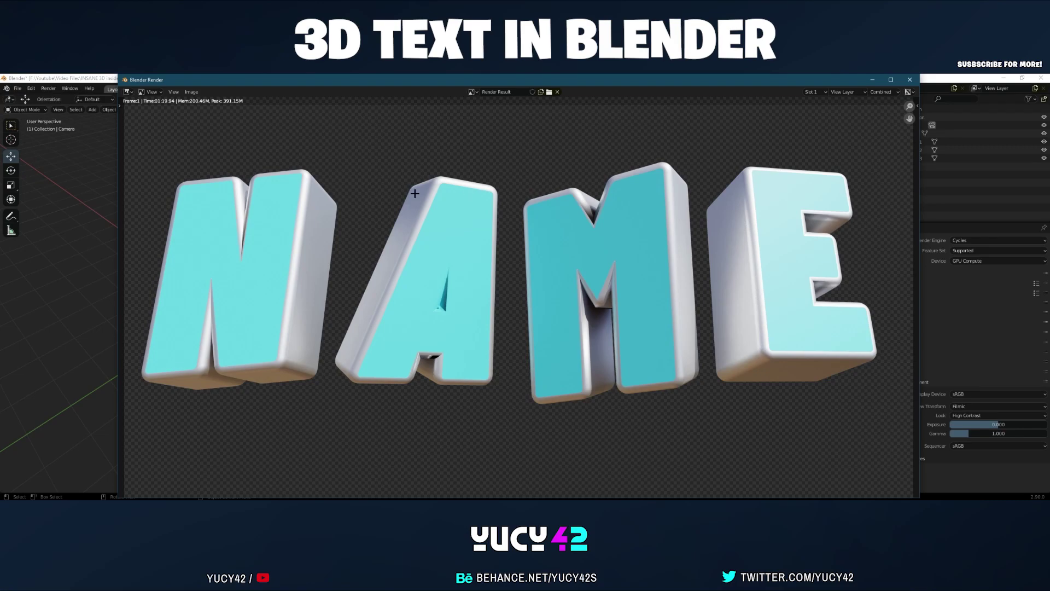
{"action": "left_click", "coordinate": [192, 91]}
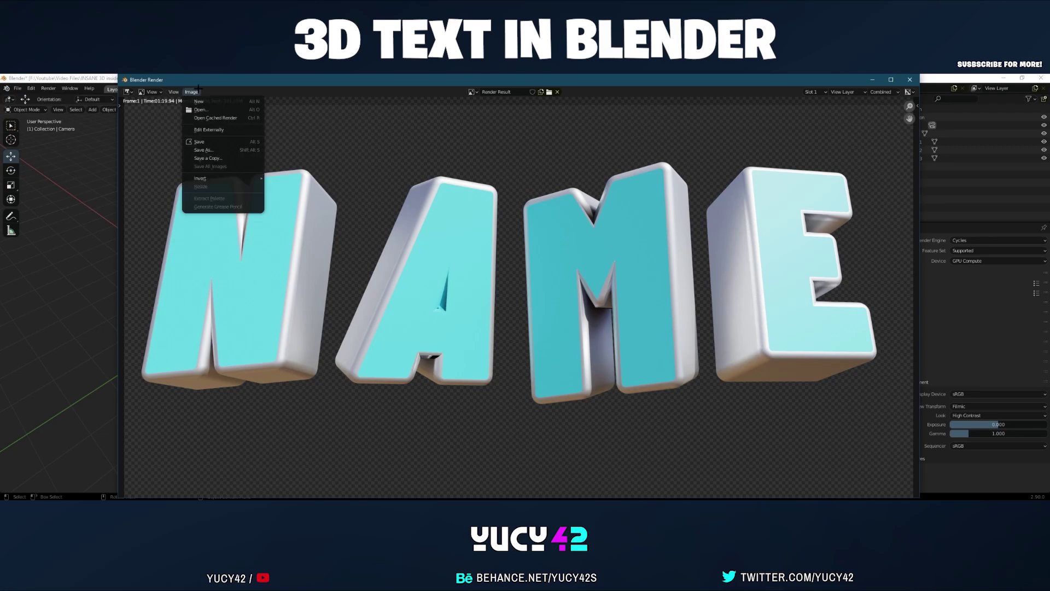
{"action": "left_click", "coordinate": [204, 149]}
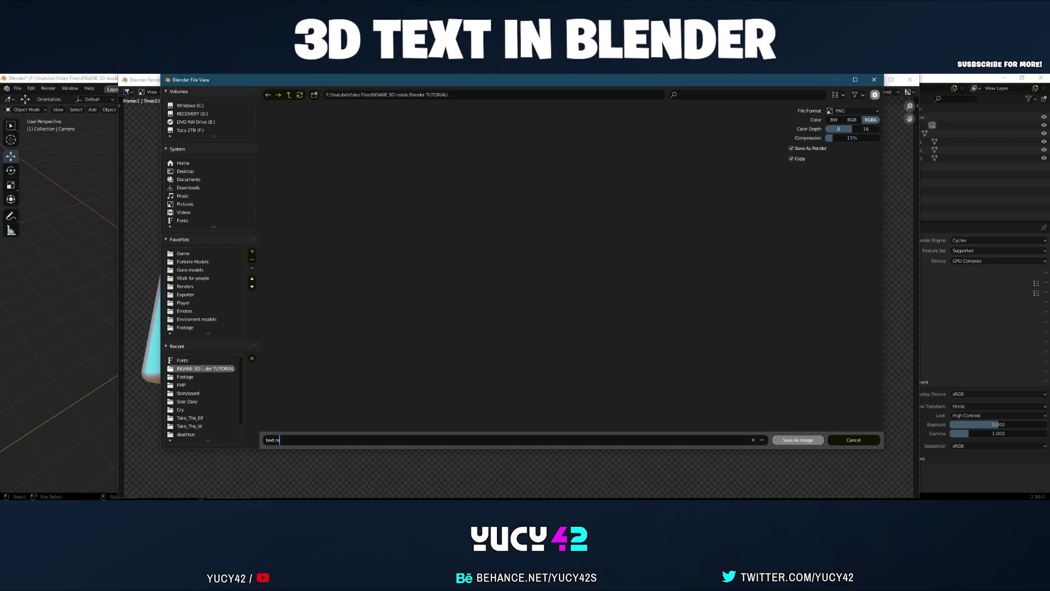
{"action": "key", "text": "Return"}
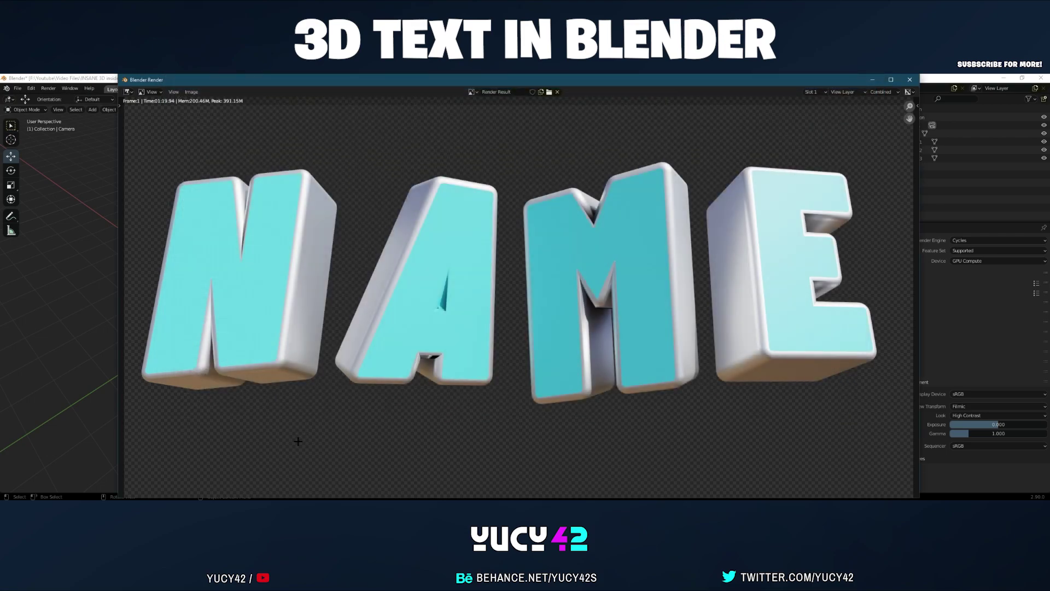
Step: Close Blender and place the "text render" image into the blank Photoshop document
{"action": "left_click", "coordinate": [910, 80]}
{"action": "left_click", "coordinate": [1041, 78]}
{"action": "left_click", "coordinate": [489, 306]}
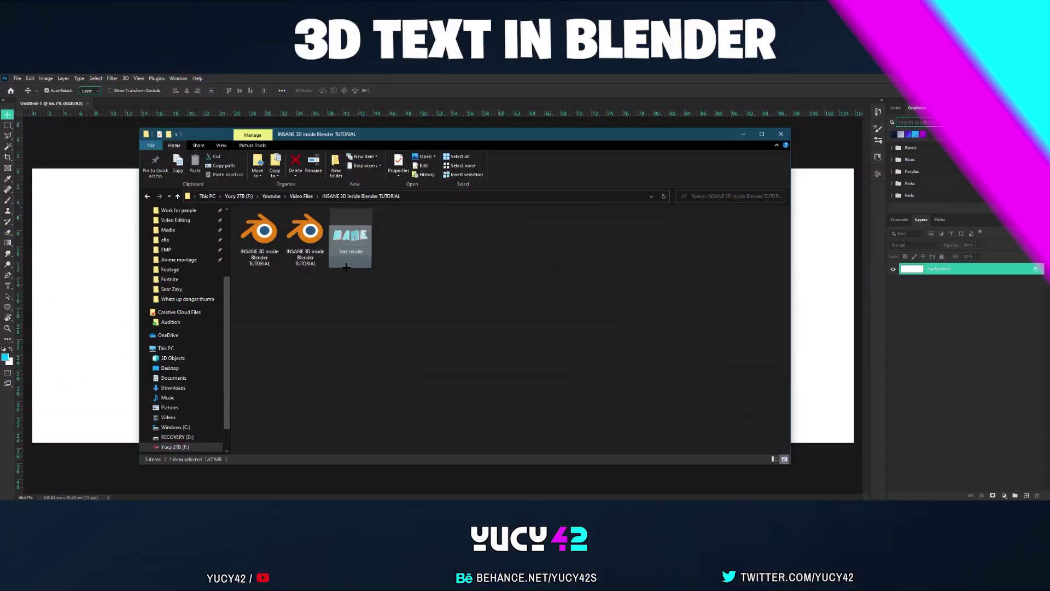
{"action": "left_click_drag", "start_coordinate": [181, 263], "coordinate": [93, 247]}
{"action": "key", "text": "ctrl+minus"}
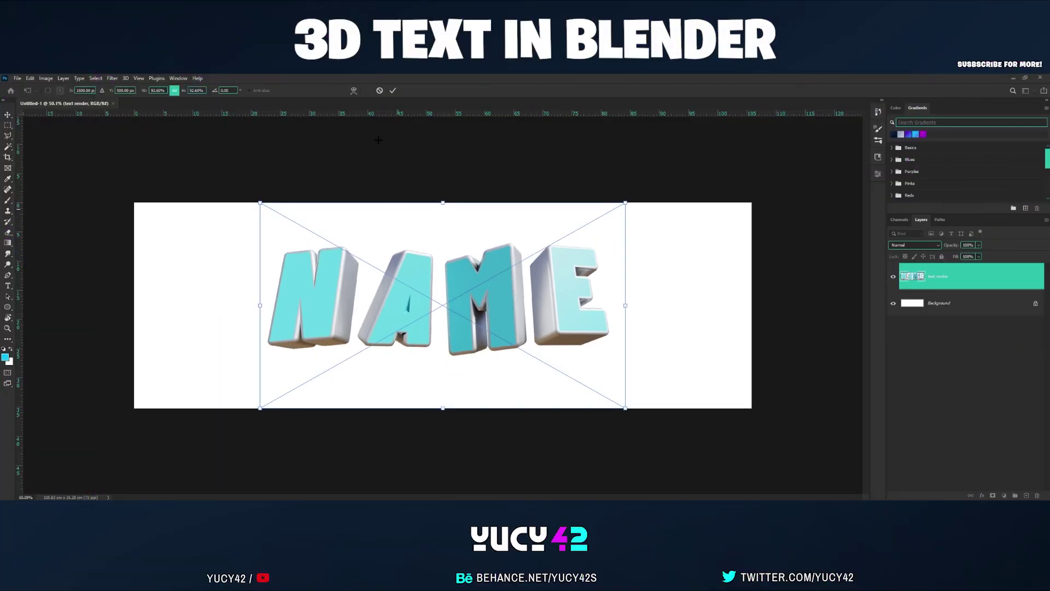
{"action": "left_click", "coordinate": [394, 90]}
Step: Examine the placed render up close and as a whole, hiding and showing its layer once
{"action": "scroll", "coordinate": [239, 307], "scroll_direction": "up", "scroll_amount": 6, "text": "alt"}
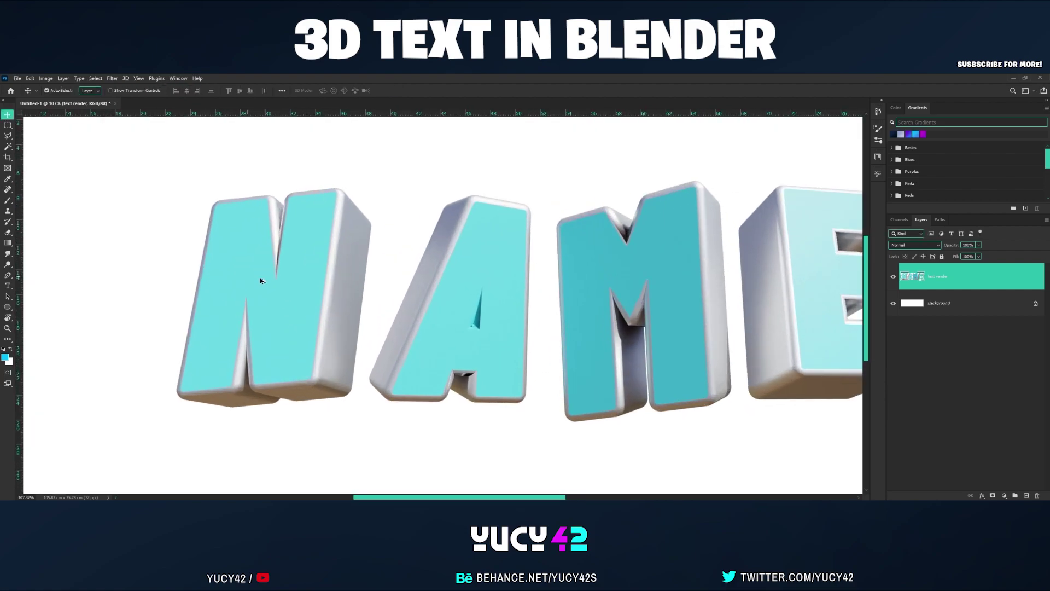
{"action": "scroll", "coordinate": [339, 301], "scroll_direction": "down", "scroll_amount": 12, "text": "alt"}
{"action": "scroll", "coordinate": [422, 274], "scroll_direction": "up", "scroll_amount": 4, "text": "alt"}
{"action": "scroll", "coordinate": [389, 276], "scroll_direction": "down", "scroll_amount": 3, "text": "alt"}
{"action": "left_click", "coordinate": [894, 277]}
{"action": "left_click", "coordinate": [893, 278]}
{"action": "scroll", "coordinate": [388, 273], "scroll_direction": "up", "scroll_amount": 3, "text": "alt"}
{"action": "scroll", "coordinate": [388, 272], "scroll_direction": "down", "scroll_amount": 3, "text": "alt"}
{"action": "scroll", "coordinate": [387, 272], "scroll_direction": "up", "scroll_amount": 1, "text": "alt"}
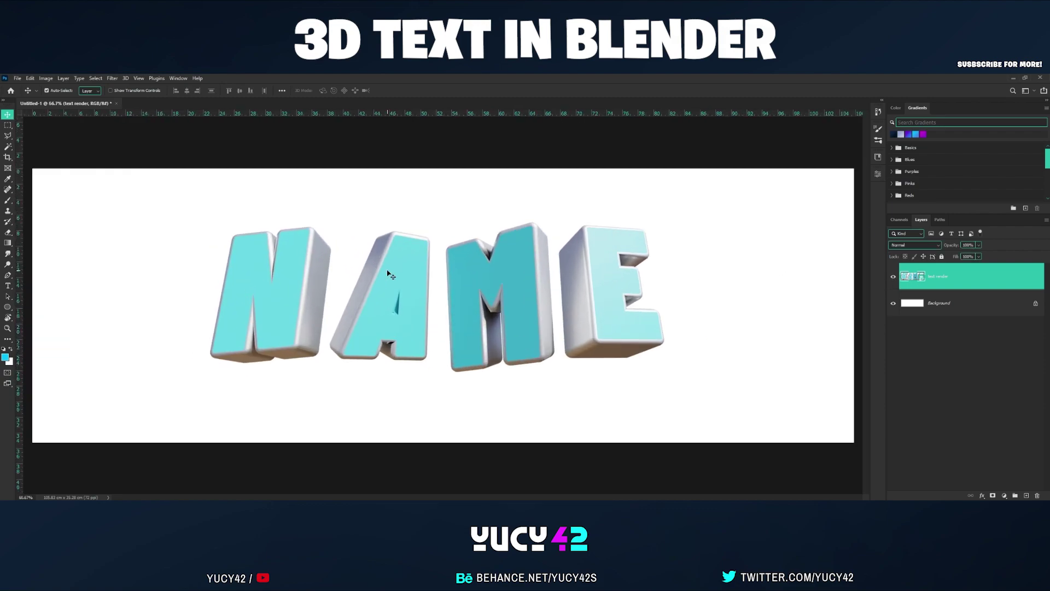
Step: Select the cyan front faces of all four letters N, A, M and E with the Magic Wand tool
{"action": "key", "text": "w"}
{"action": "scroll", "coordinate": [237, 289], "scroll_direction": "up", "scroll_amount": 2, "text": "alt"}
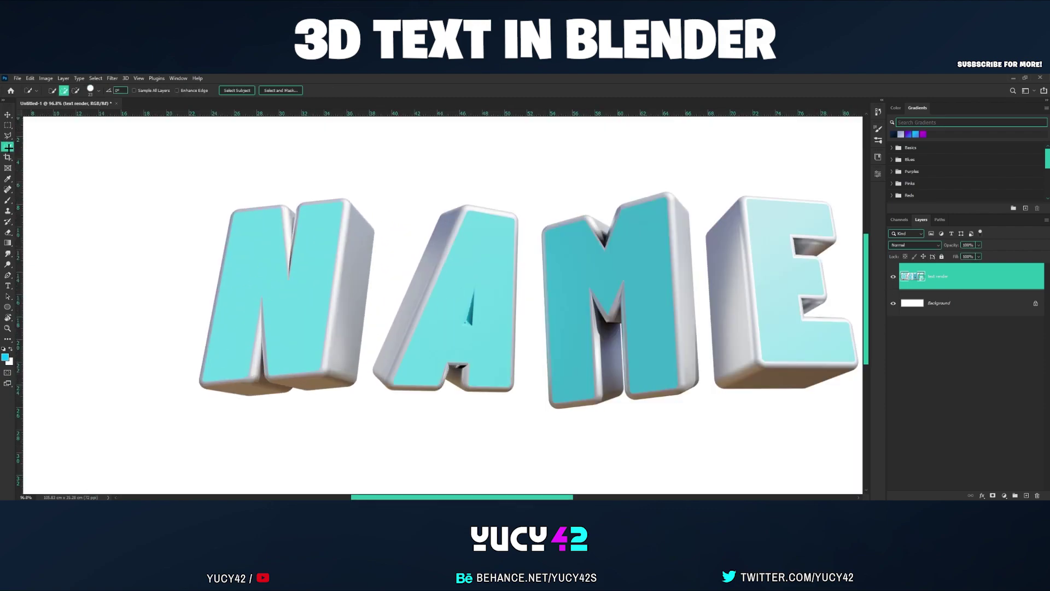
{"action": "left_click", "coordinate": [43, 162]}
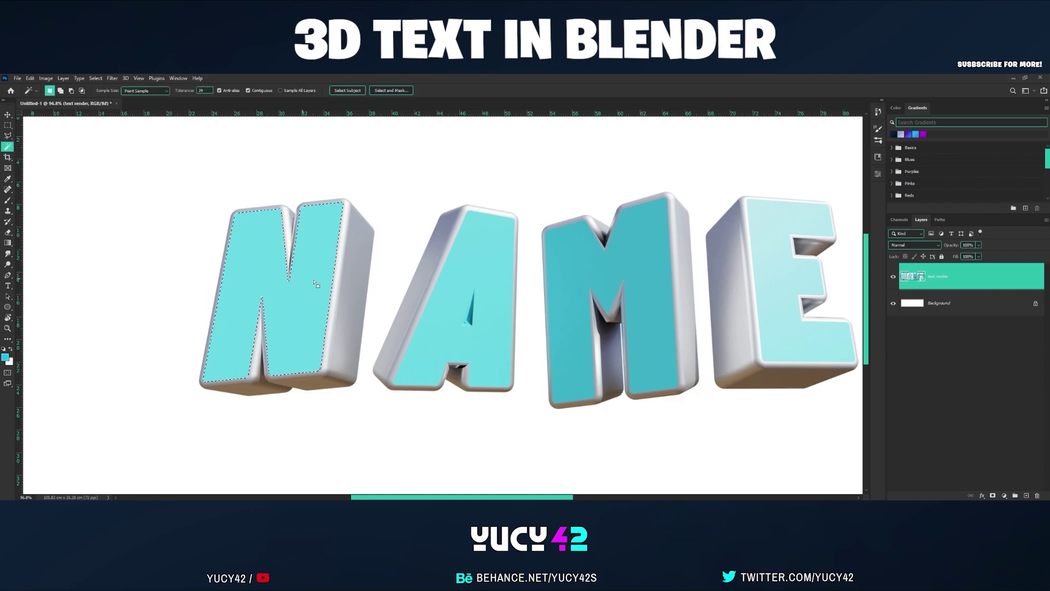
{"action": "left_click_drag", "start_coordinate": [503, 290], "coordinate": [305, 280]}
{"action": "left_click", "coordinate": [400, 254], "text": "shift"}
{"action": "left_click_drag", "start_coordinate": [496, 279], "coordinate": [372, 290]}
{"action": "left_click", "coordinate": [457, 264], "text": "shift"}
{"action": "scroll", "coordinate": [295, 270], "scroll_direction": "down", "scroll_amount": 3, "text": "alt"}
{"action": "scroll", "coordinate": [295, 269], "scroll_direction": "down", "scroll_amount": 1, "text": "alt"}
{"action": "scroll", "coordinate": [455, 276], "scroll_direction": "up", "scroll_amount": 1, "text": "alt"}
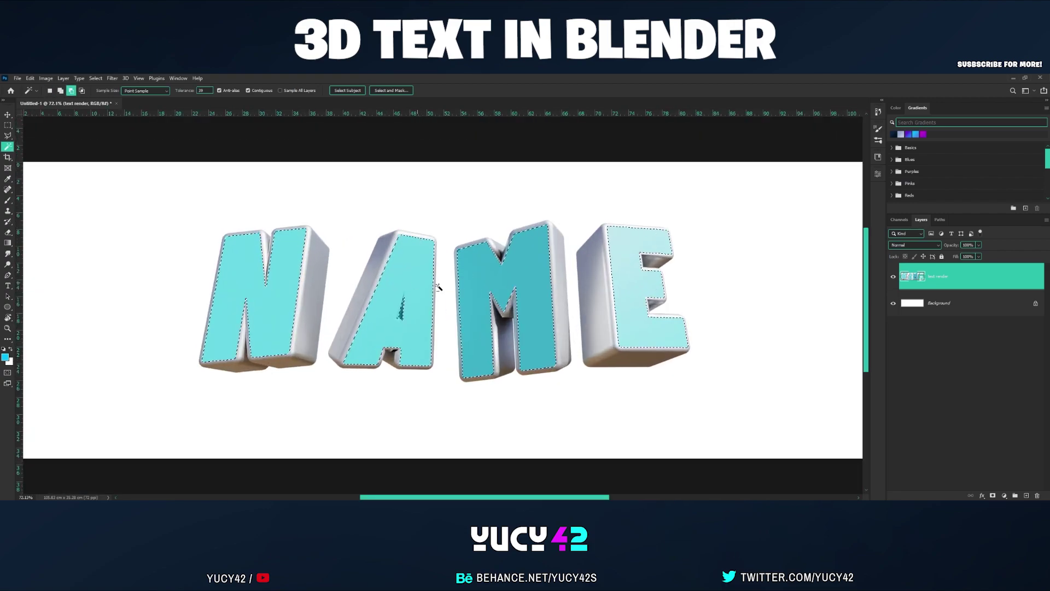